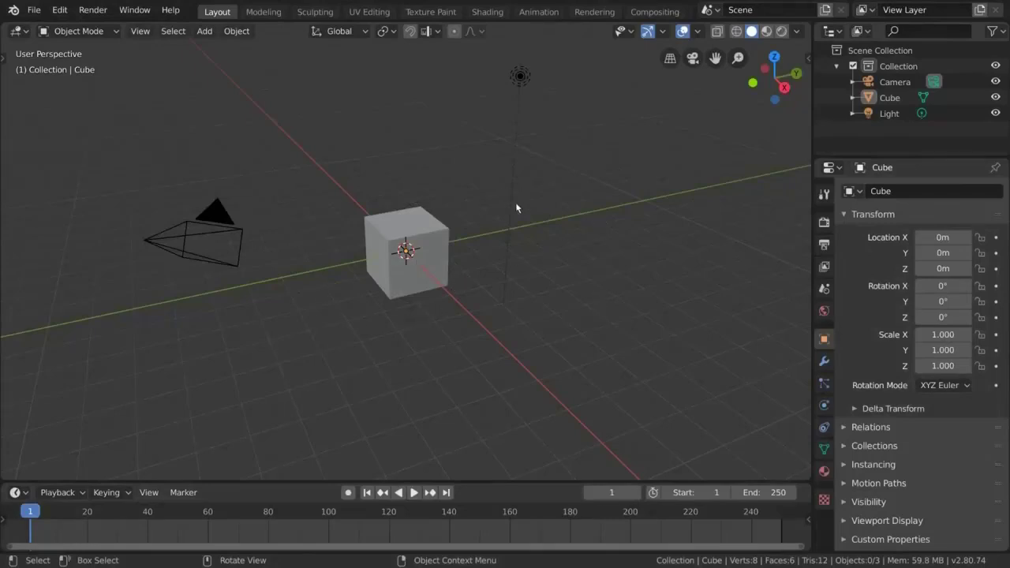
- Delete the default cube and add a Monkey mesh in its place
left_click(435, 246)
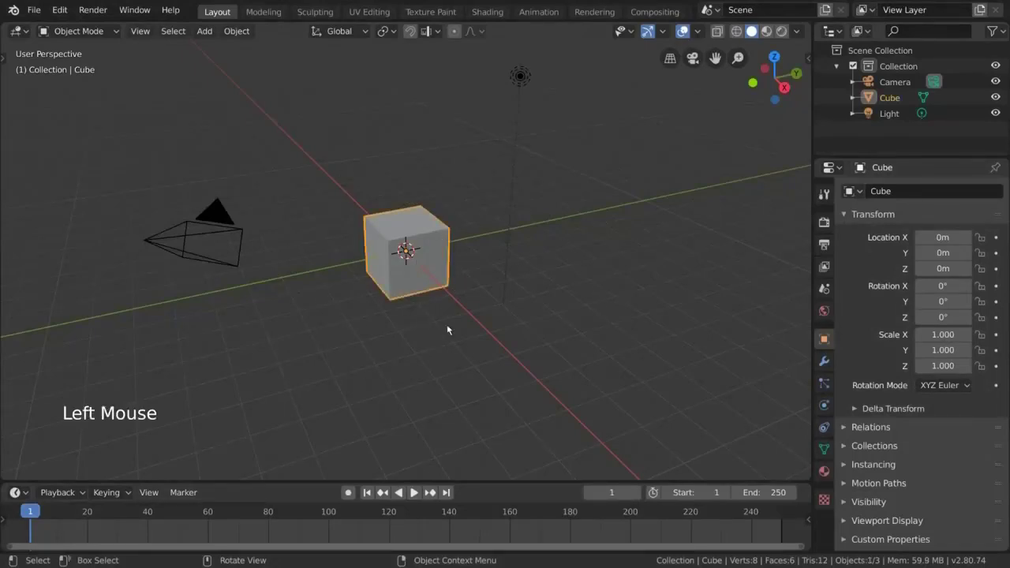
key("Delete")
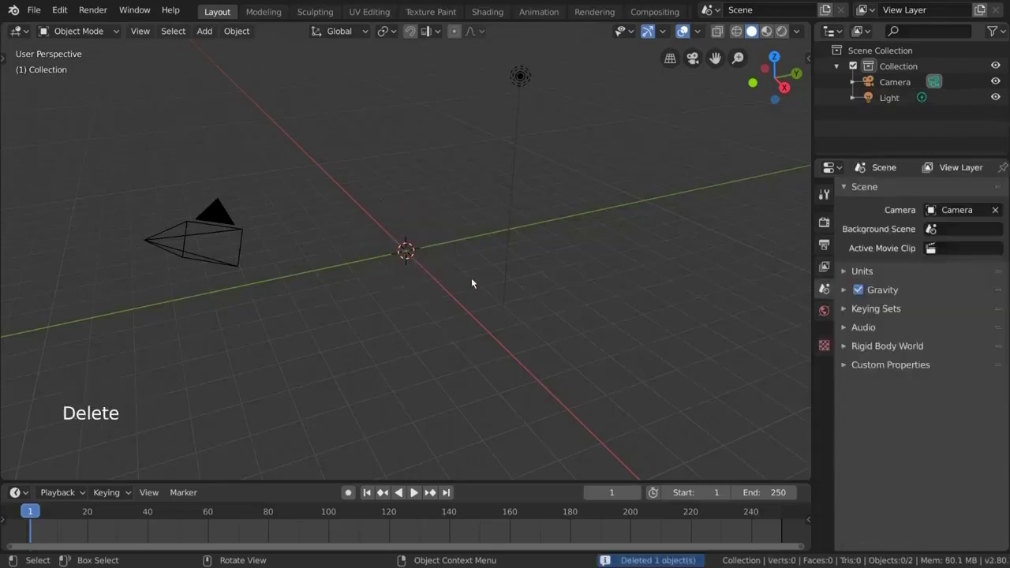
left_click(202, 31)
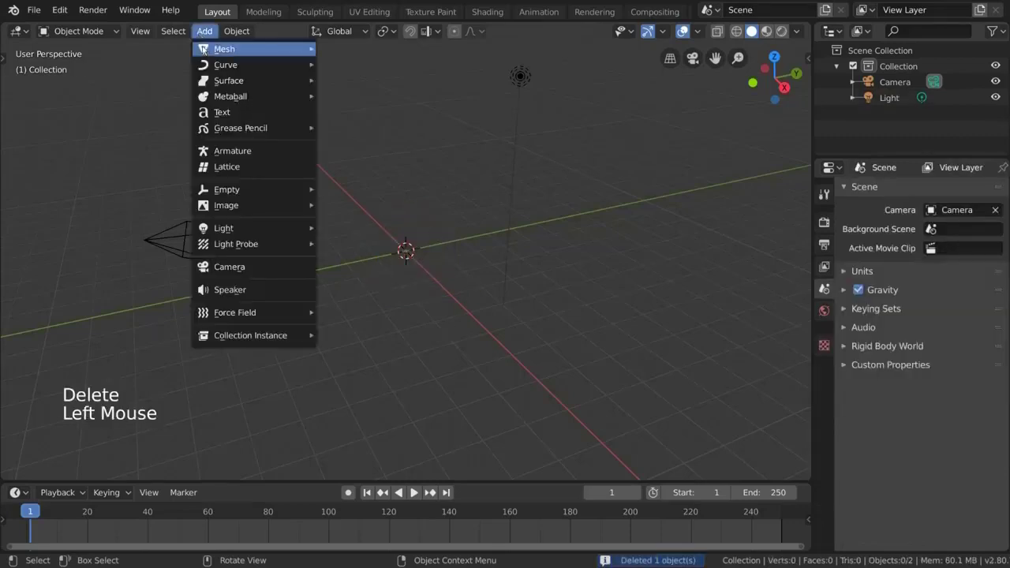
mouse_move(207, 49)
left_click(353, 198)
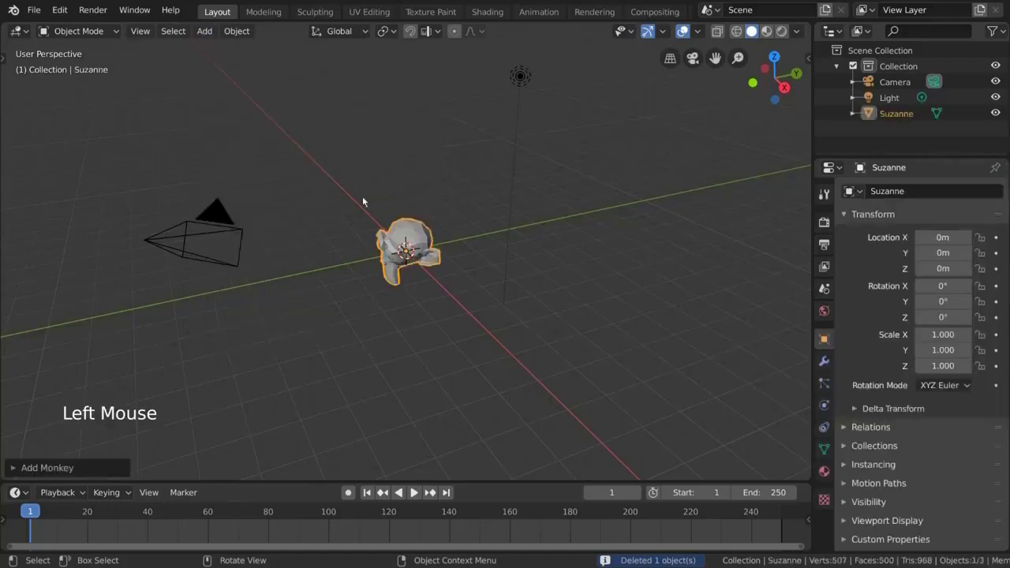
- Apply Shade Smooth to the monkey head
right_click(433, 245)
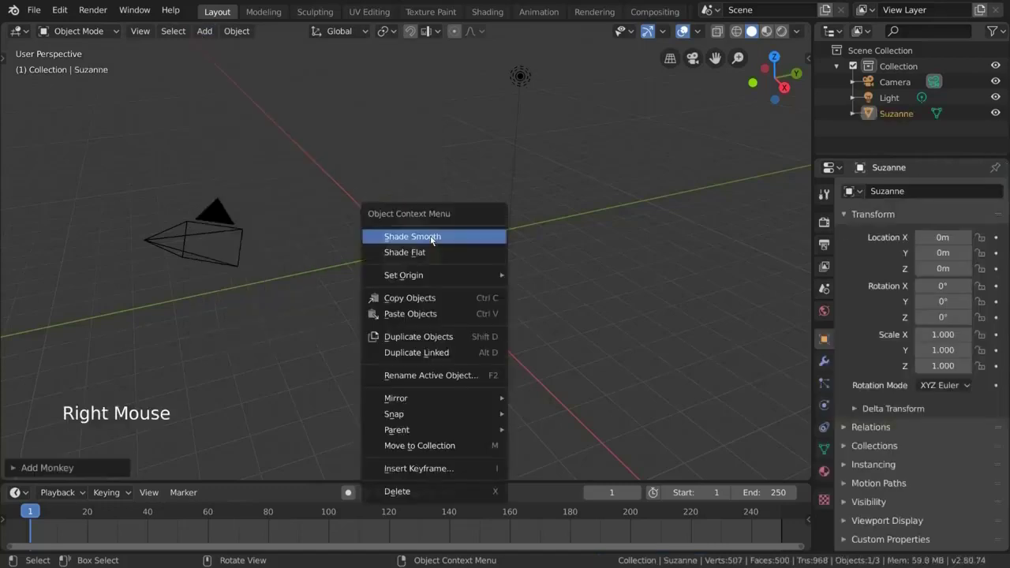
left_click(439, 237)
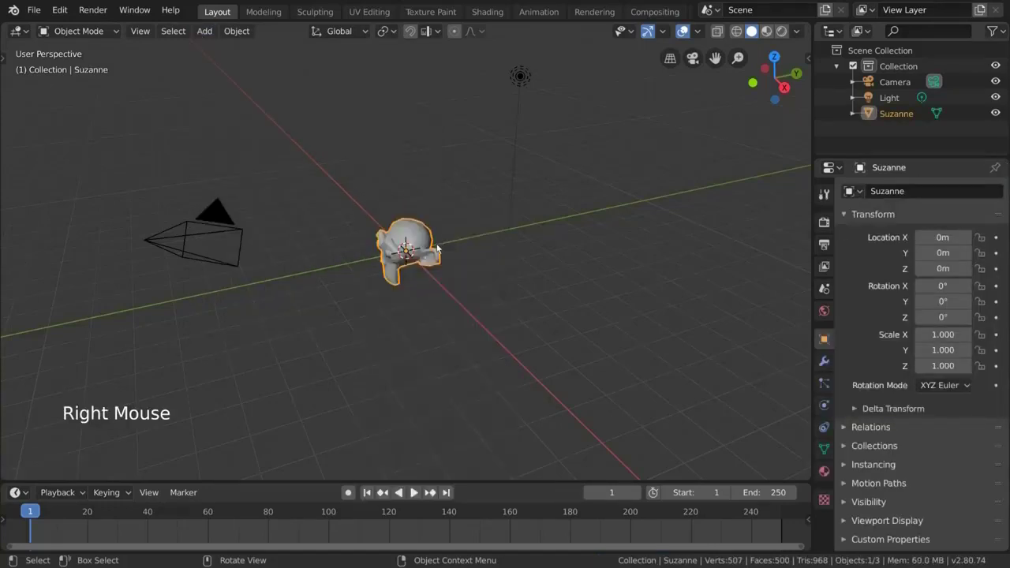
scroll(438, 248, "up", 5)
middle_click_drag(438, 248, 512, 258)
scroll(523, 252, "down", 2)
scroll(495, 259, "down", 3)
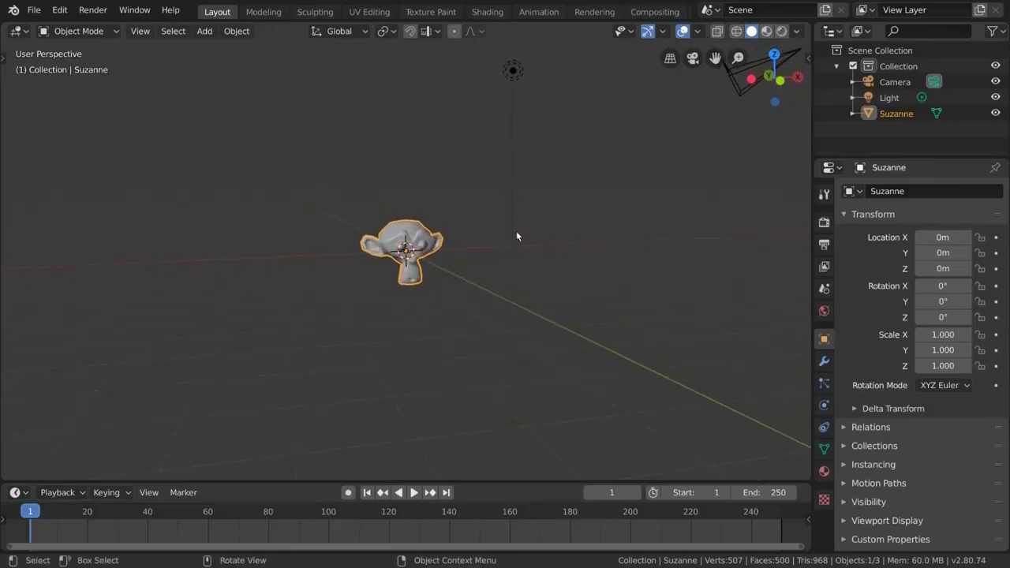
- Select the existing light above the monkey head
left_click(515, 160)
scroll(515, 158, "down", 1)
middle_click_drag(540, 147, 521, 185, "shift")
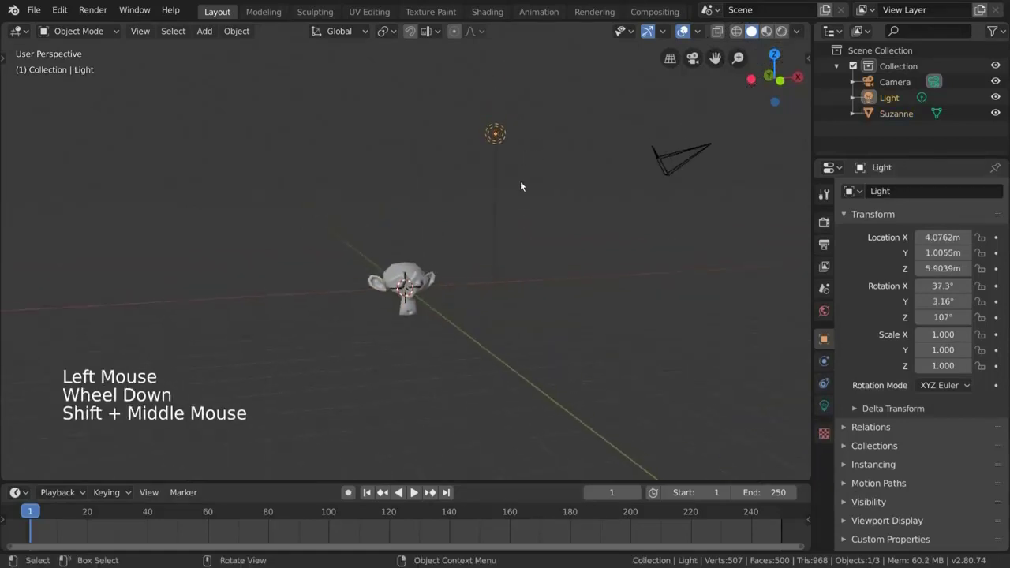
left_click(204, 31)
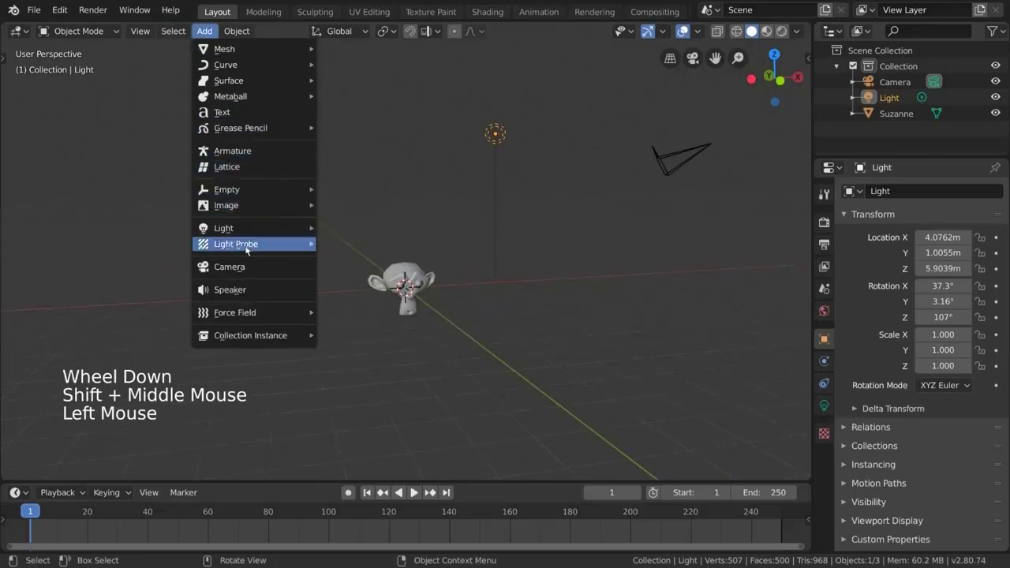
mouse_move(253, 228)
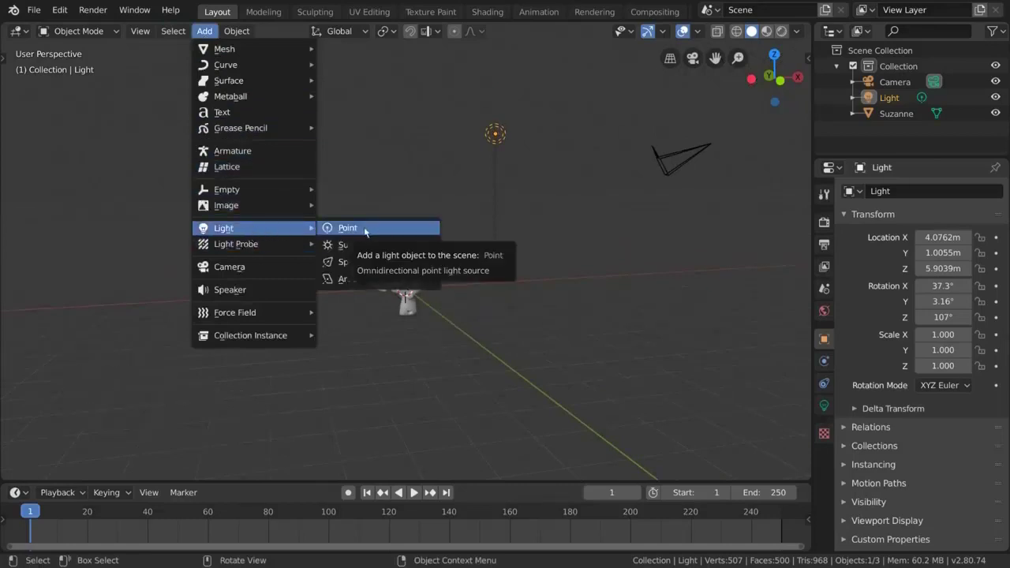
- Show the tool shelf and use the Move tool to place the light in front of the monkey, at about X -2.3 m, Y -3.5 m, Z 2.0 m
middle_click_drag(519, 233, 497, 166)
key("t")
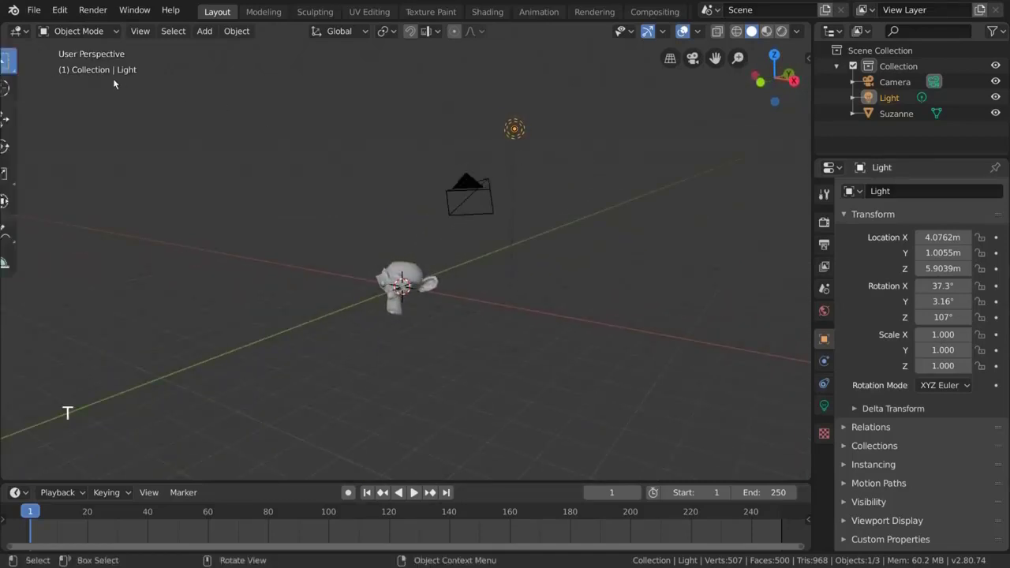
left_click(21, 118)
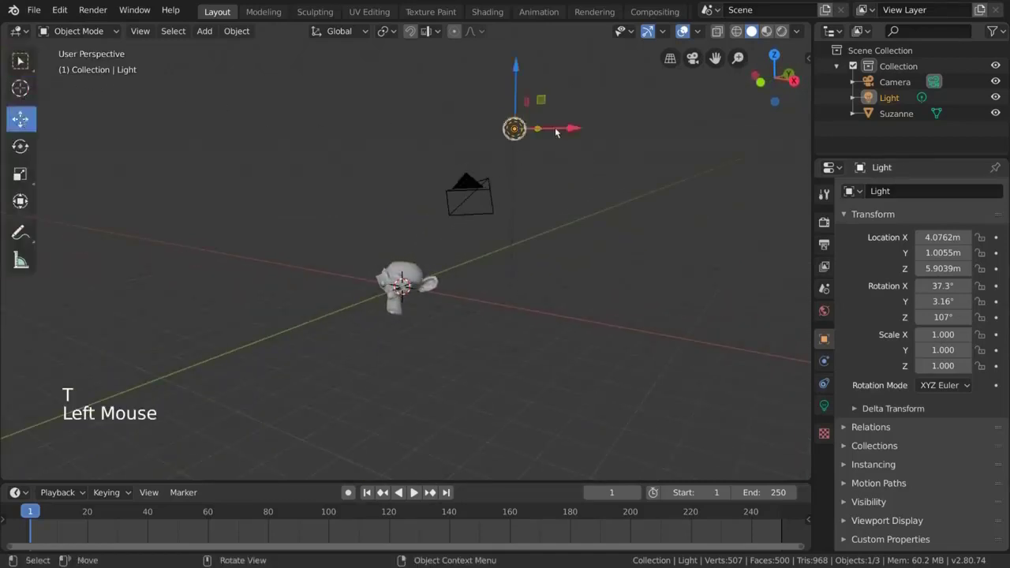
left_click_drag(514, 132, 323, 208)
middle_click_drag(323, 208, 496, 254)
left_click_drag(387, 196, 354, 232)
middle_click_drag(354, 232, 291, 270)
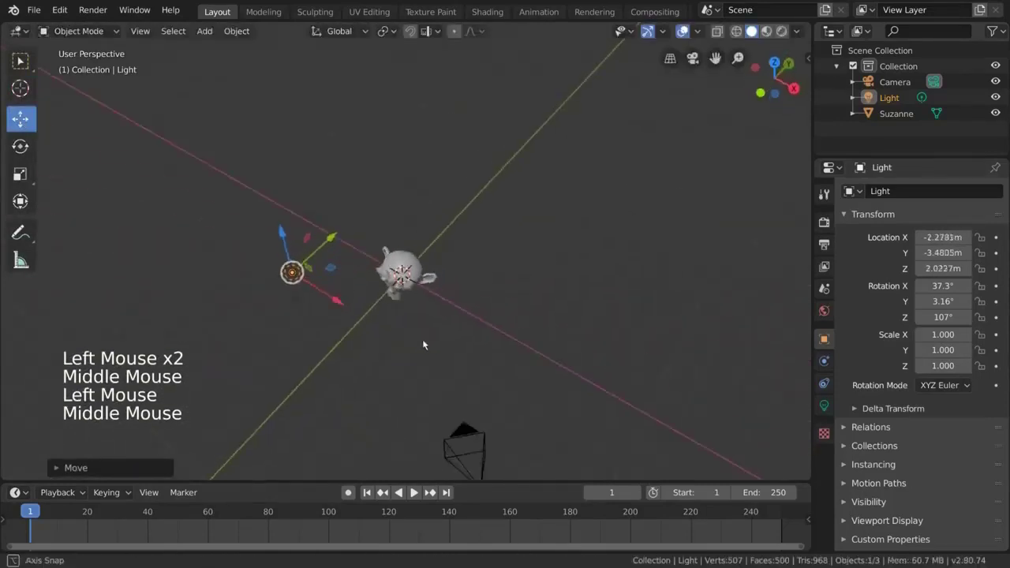
- Fine-tune the light's position to about X -2.6 m, Y -3.9 m, Z 2.1 m
left_click_drag(292, 271, 286, 277)
middle_click_drag(287, 277, 362, 335)
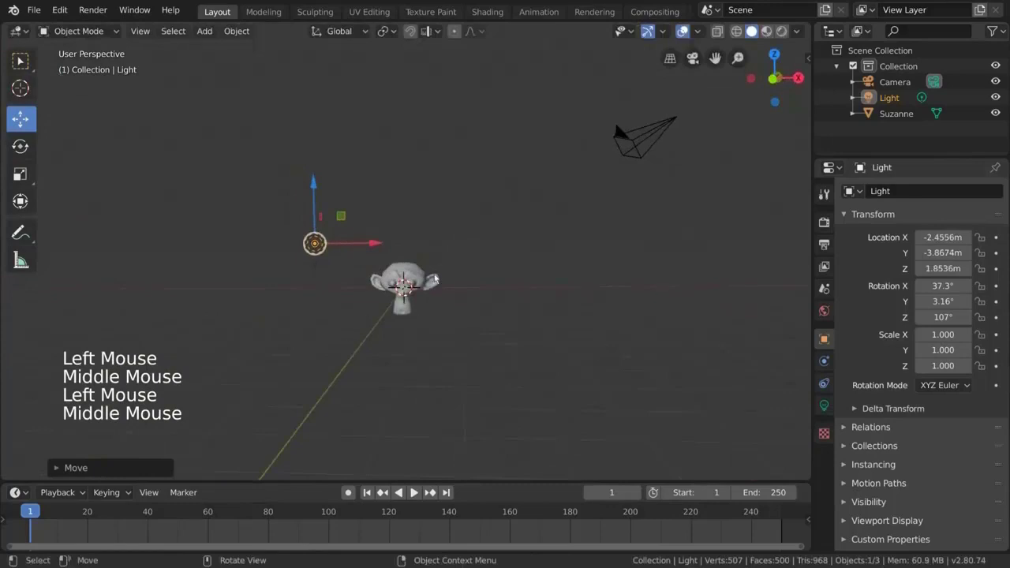
scroll(434, 278, "up", 2)
middle_click_drag(434, 278, 242, 219)
left_click_drag(241, 218, 234, 206)
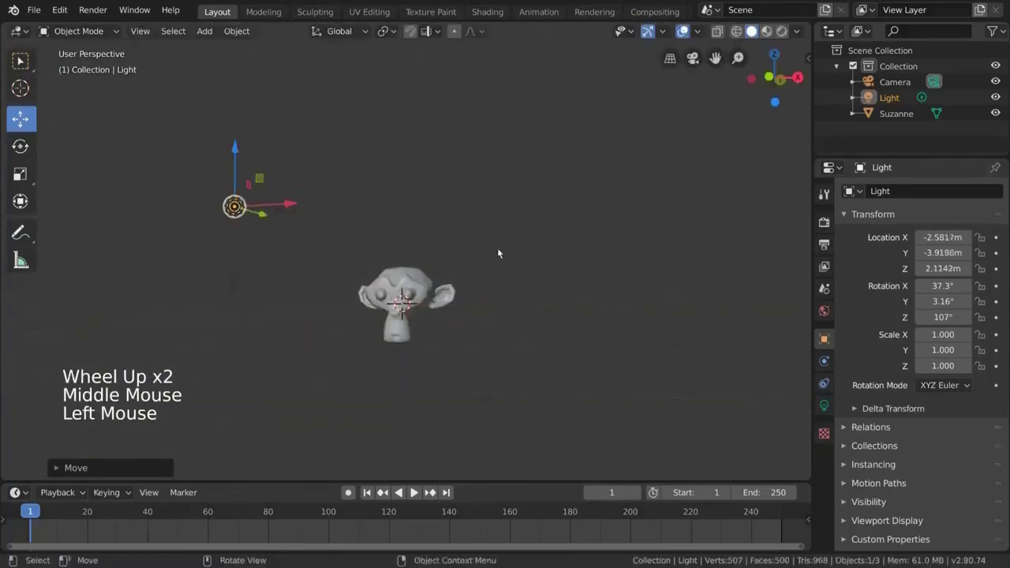
middle_click_drag(498, 252, 557, 240)
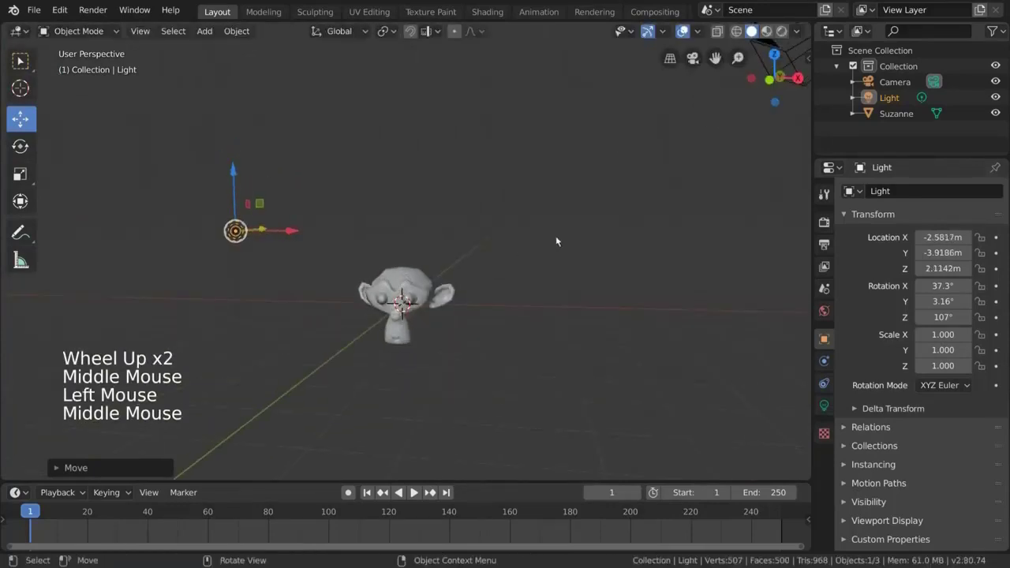
- Switch the viewport shading to Rendered
left_click(782, 31)
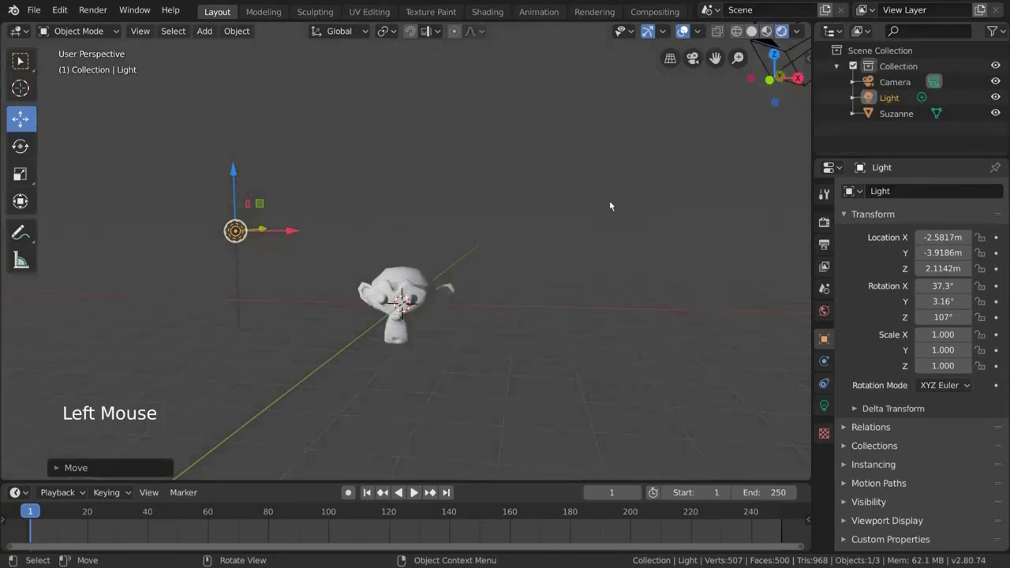
key("z")
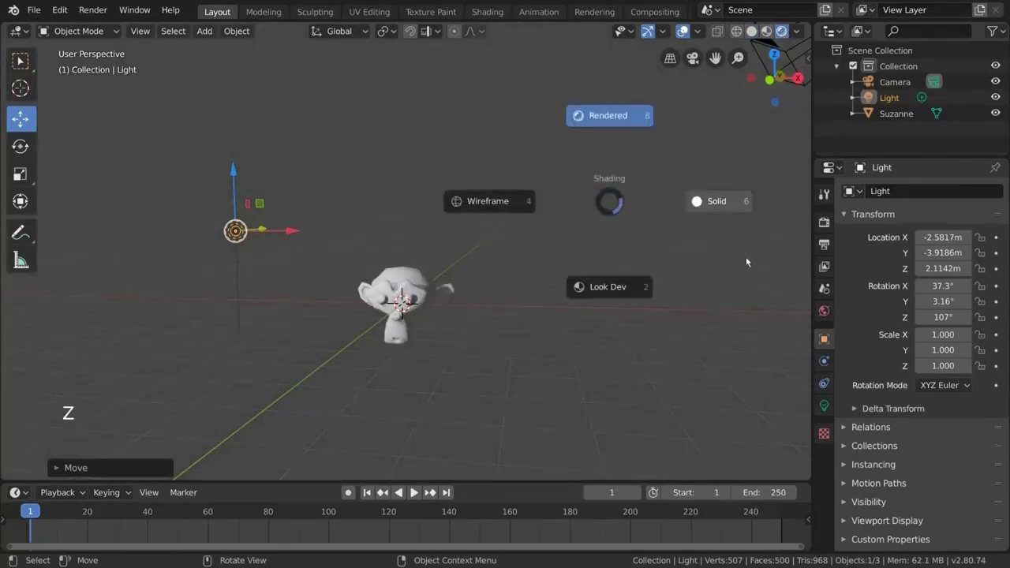
- Move the light farther out to the side of the monkey, to about X -3.6 m, Y -4.2 m, Z 1.8 m
scroll(430, 324, "up", 2)
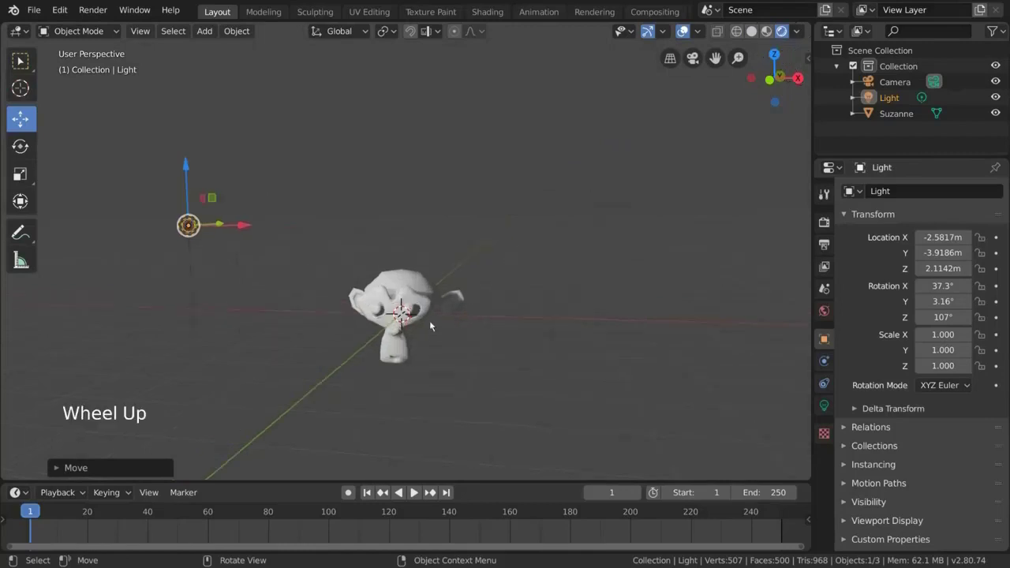
left_click_drag(230, 273, 168, 294)
middle_click_drag(230, 299, 333, 259)
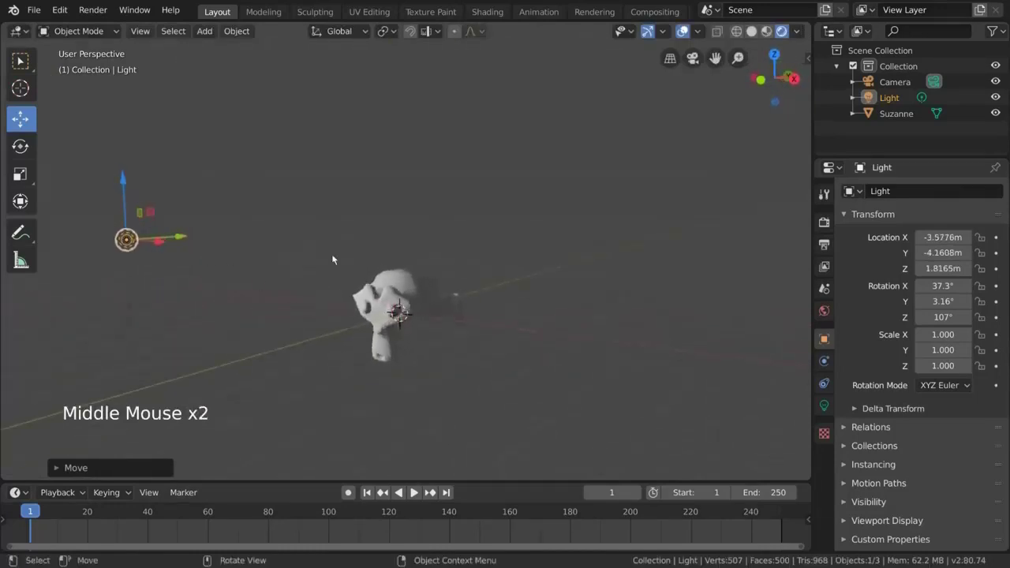
- Try a lower power on the point light and restore it to 1000 W
left_click(824, 405)
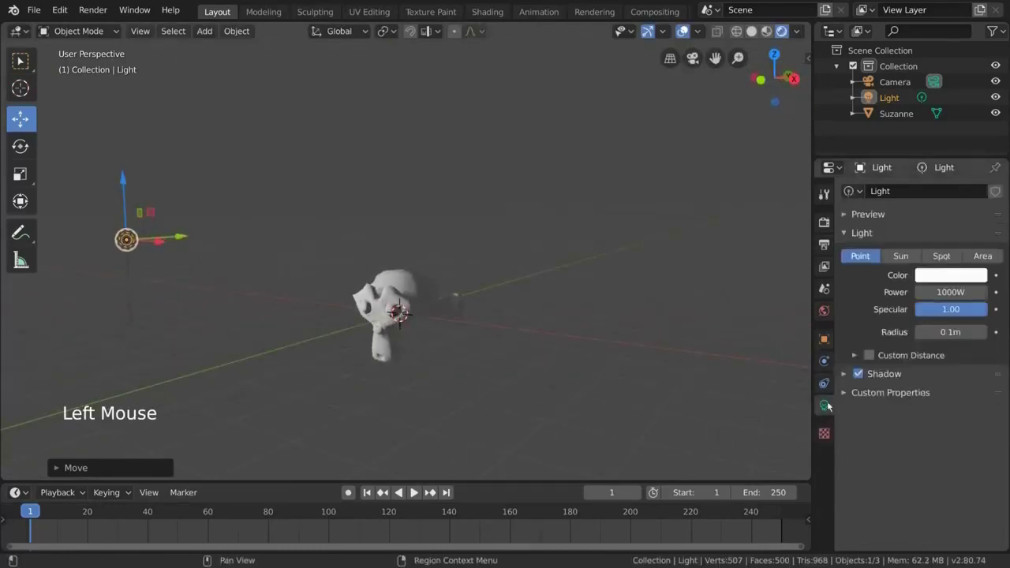
left_click_drag(951, 292, 916, 292)
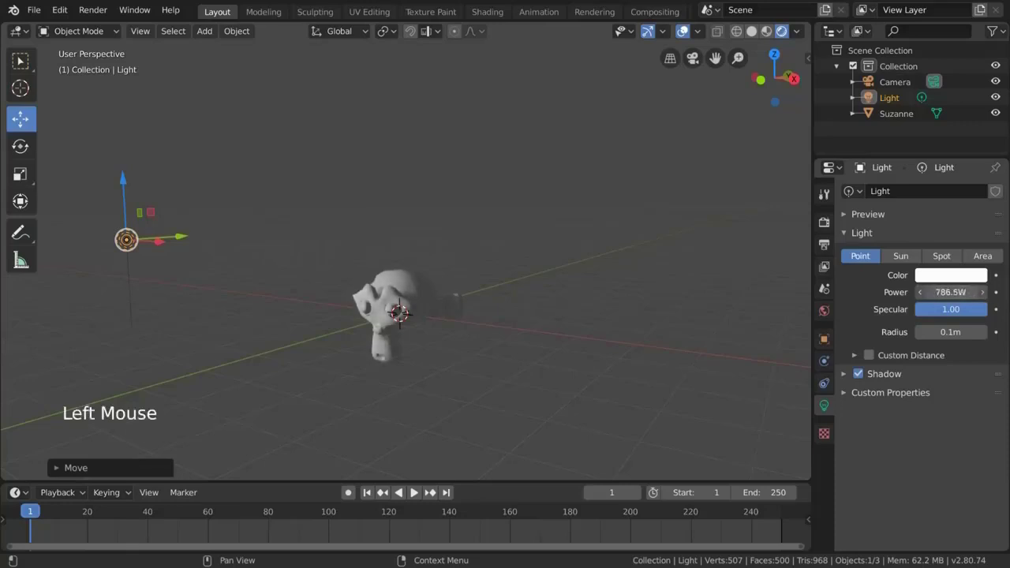
double_click(940, 292)
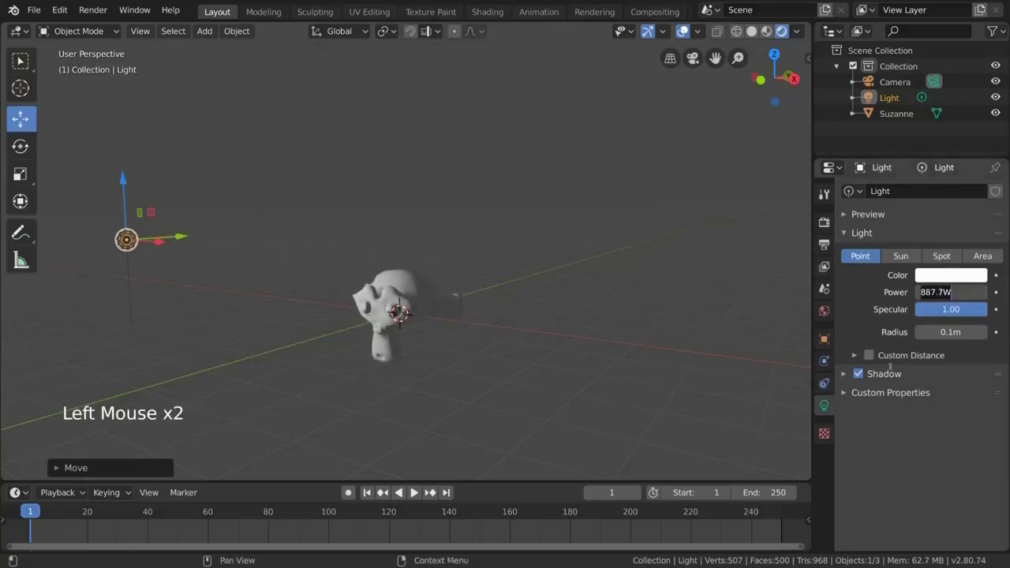
type("1000W")
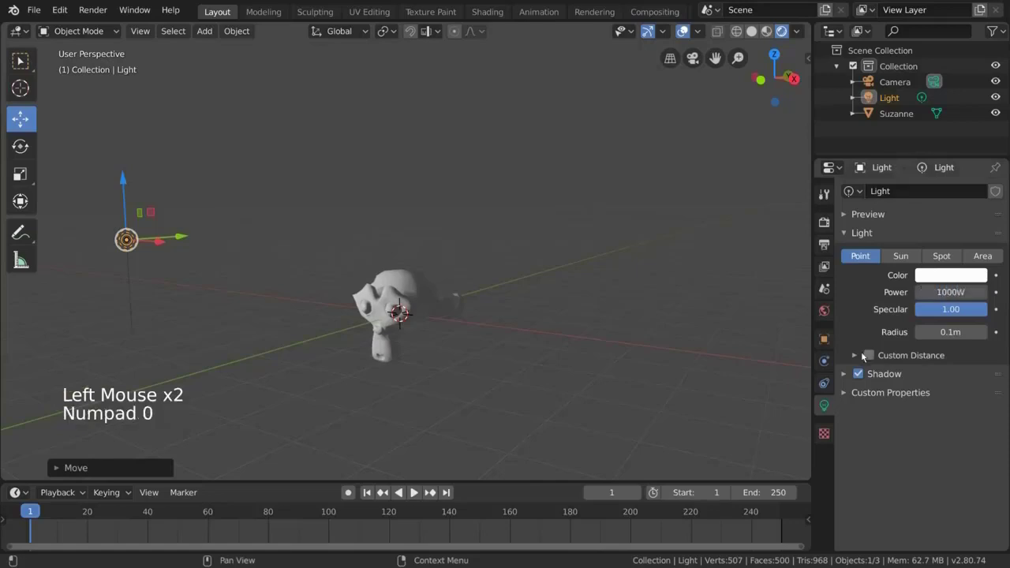
- Duplicate the point light and place the copy on the opposite side of the monkey head
middle_click_drag(515, 361, 190, 232)
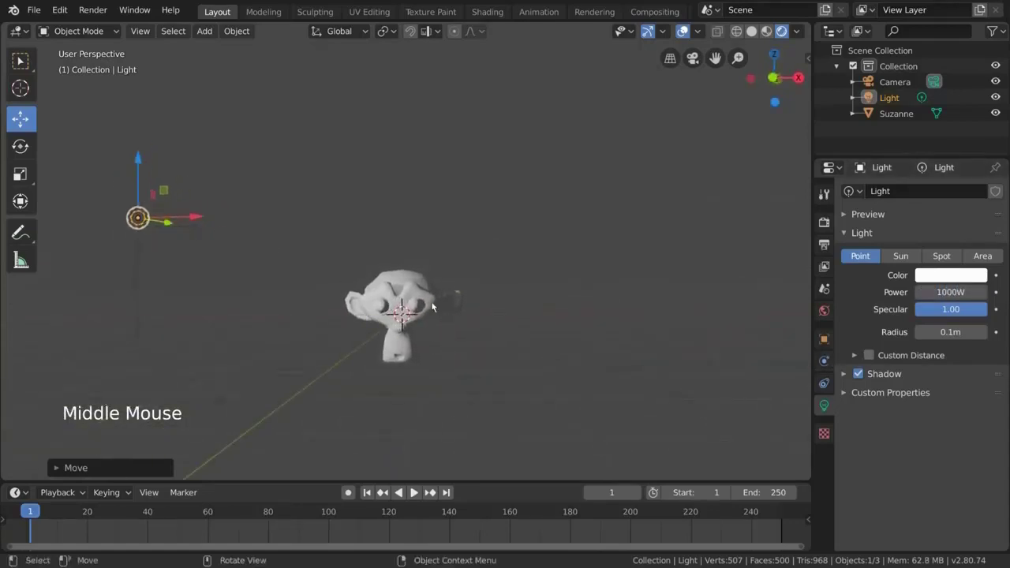
middle_click_drag(487, 318, 542, 289)
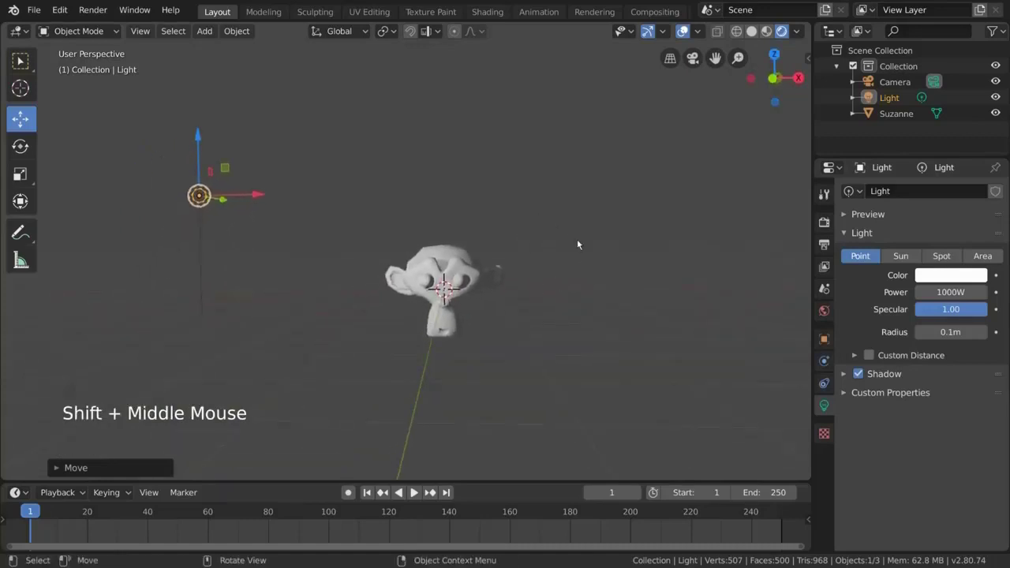
scroll(577, 245, "up", 2)
middle_click_drag(579, 271, 557, 284)
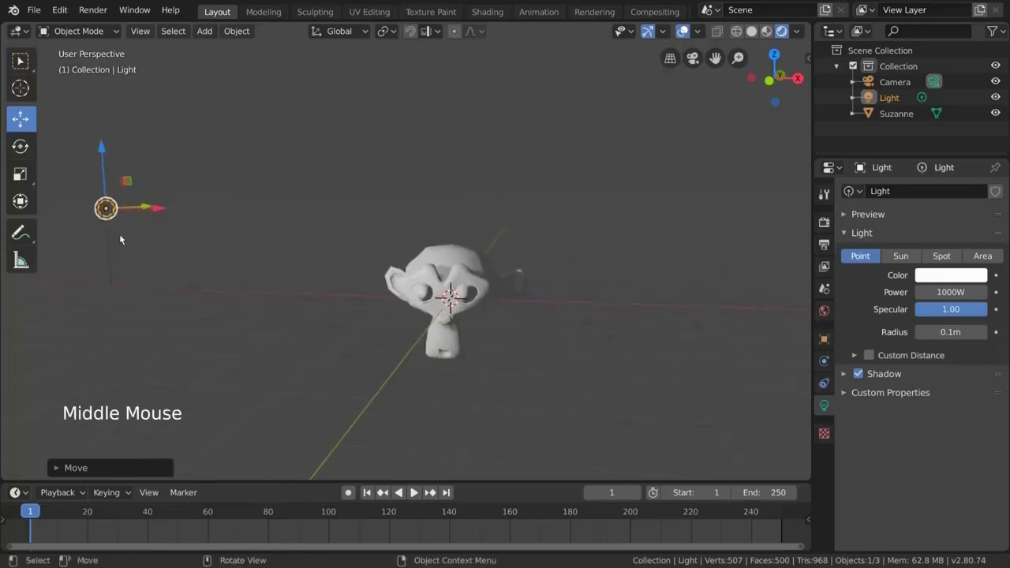
key("shift+d")
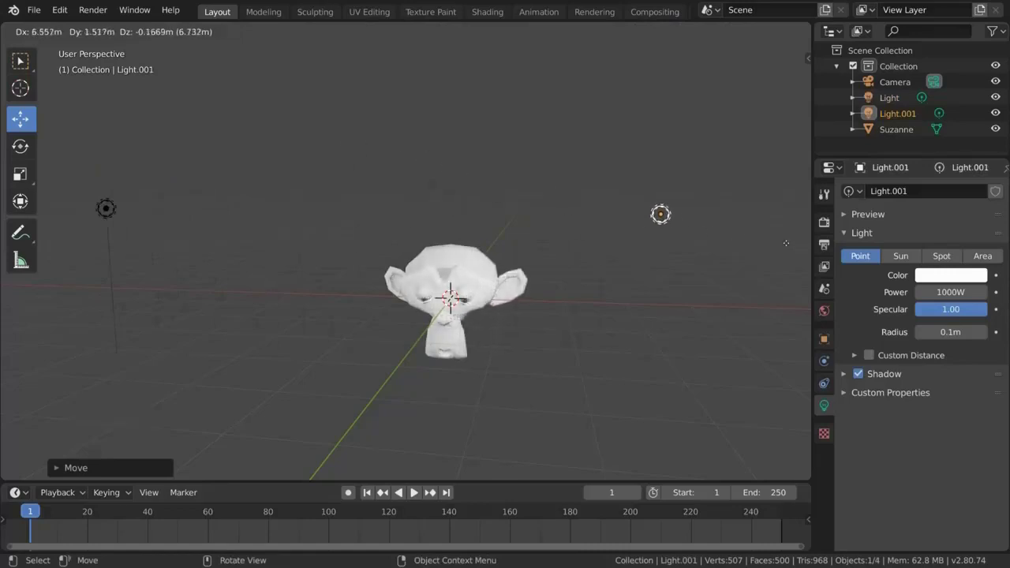
left_click(643, 251)
middle_click_drag(644, 253, 639, 245)
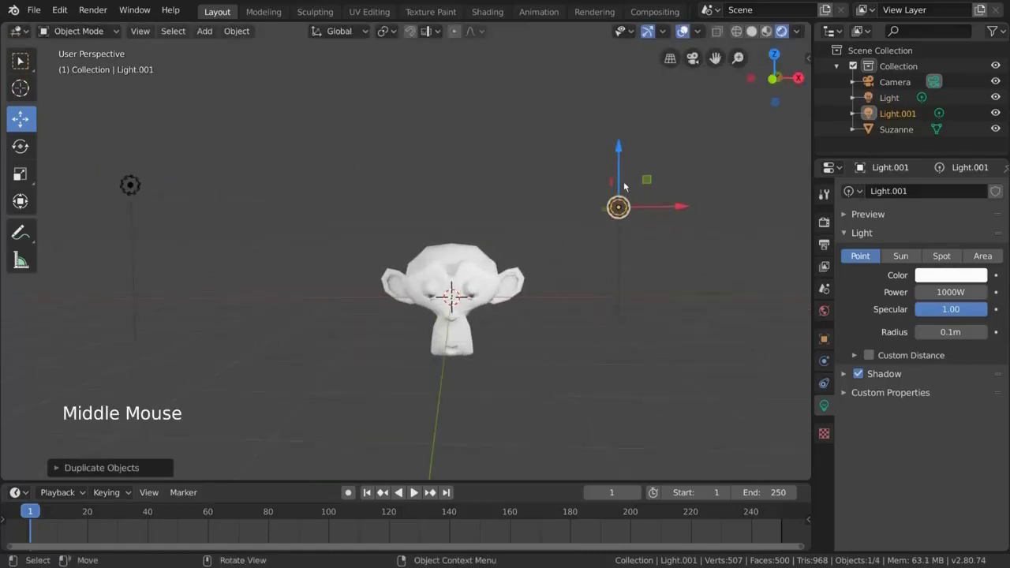
- Lower the duplicated light below the monkey's eye level, shift it outward along X and slightly forward along Y
left_click_drag(618, 155, 632, 306)
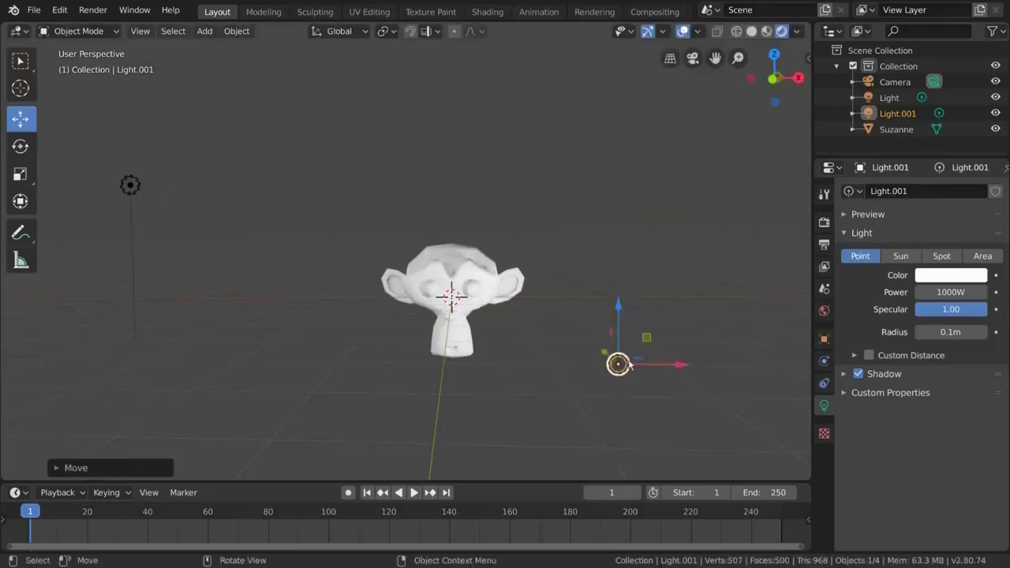
left_click_drag(663, 362, 712, 357)
middle_click_drag(712, 356, 600, 308)
scroll(613, 274, "down", 2)
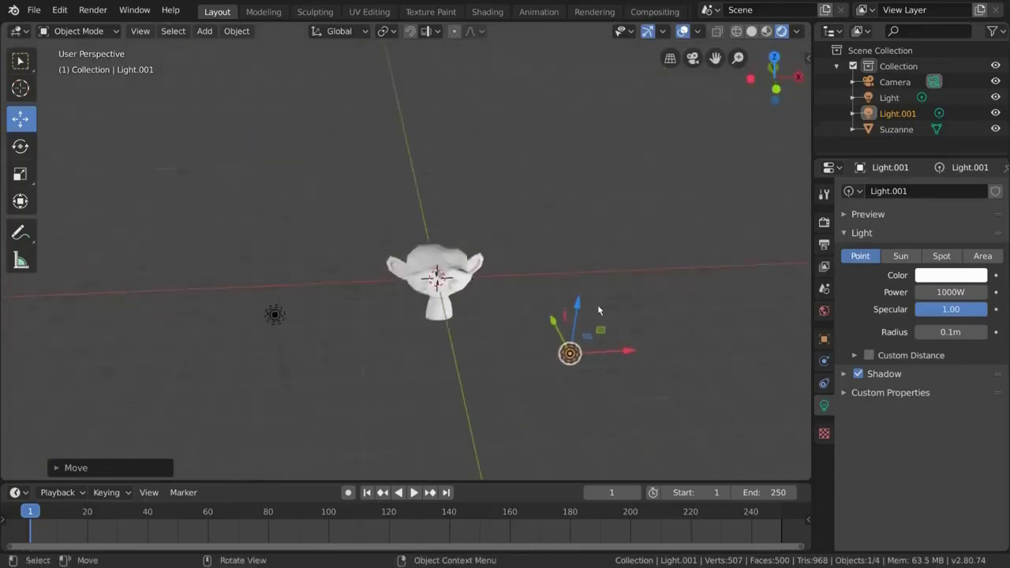
left_click_drag(555, 321, 563, 335)
- Reduce the duplicated light's power to about 32.2 W
middle_click_drag(563, 335, 421, 247)
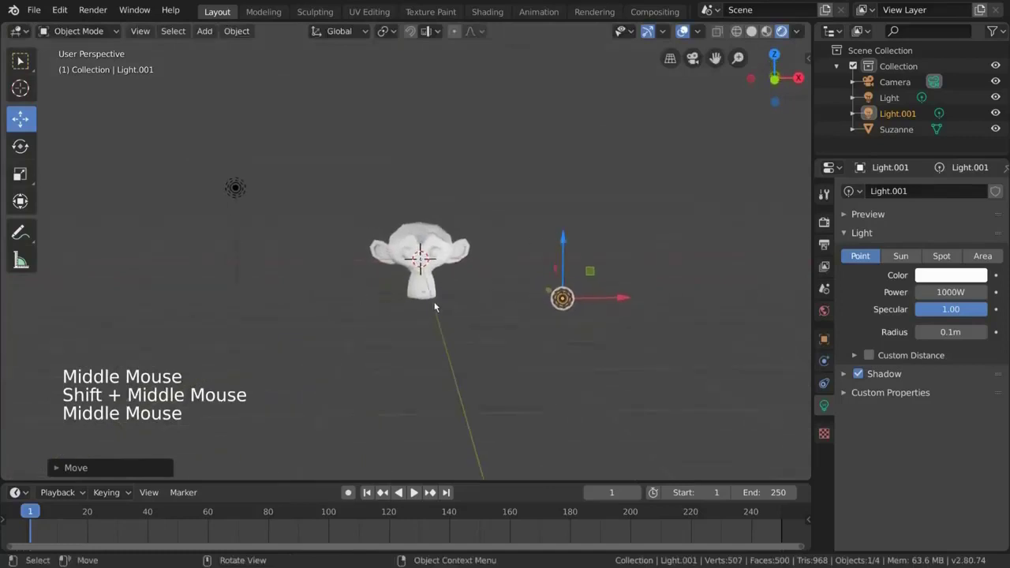
scroll(456, 278, "up", 1)
scroll(455, 277, "up", 1, "shift")
middle_click_drag(455, 277, 451, 234, "shift")
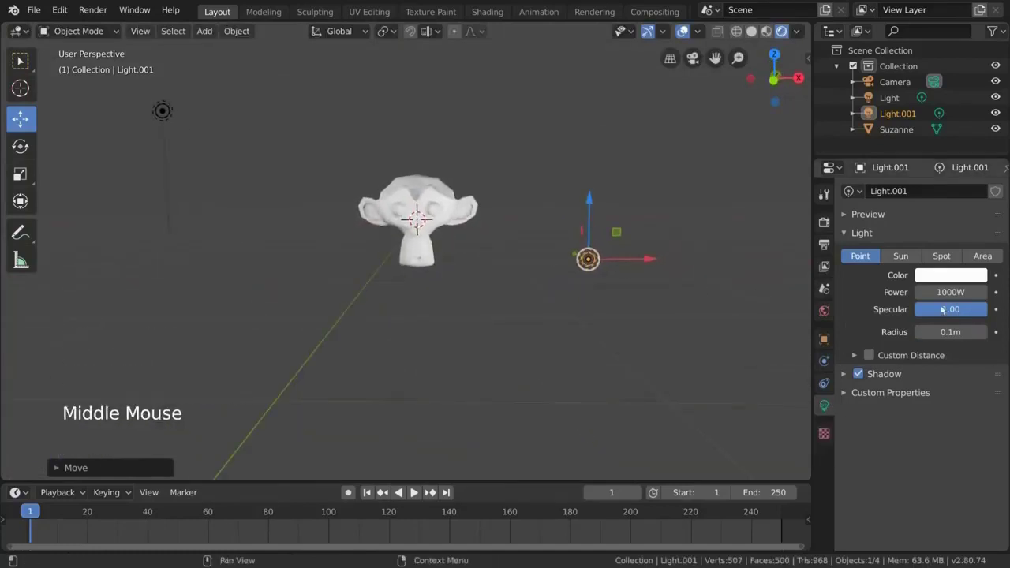
mouse_move(952, 292)
left_mouse_down()
mouse_move(920, 292)
mouse_move(955, 292)
left_mouse_up()
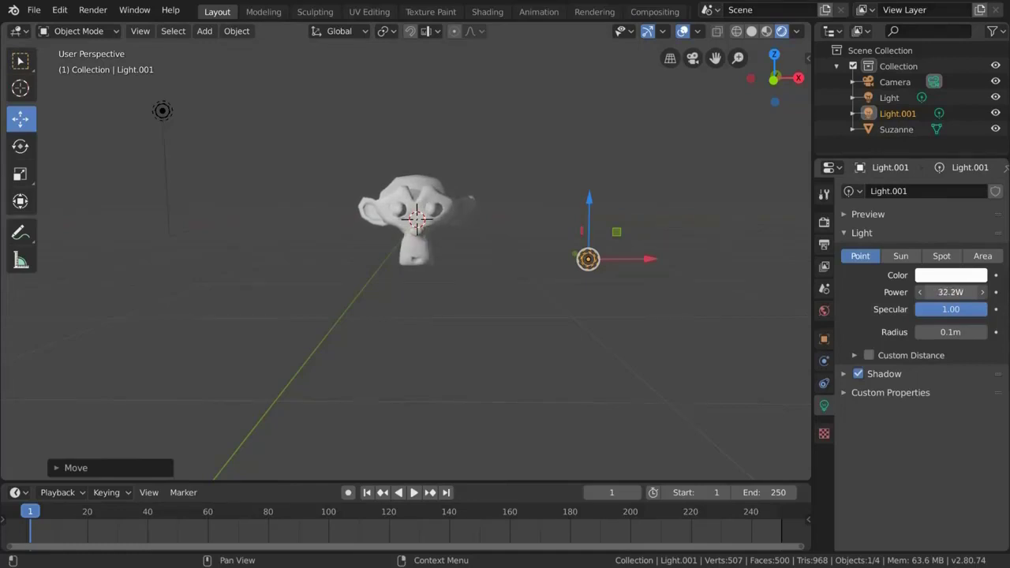
middle_click_drag(639, 234, 545, 236)
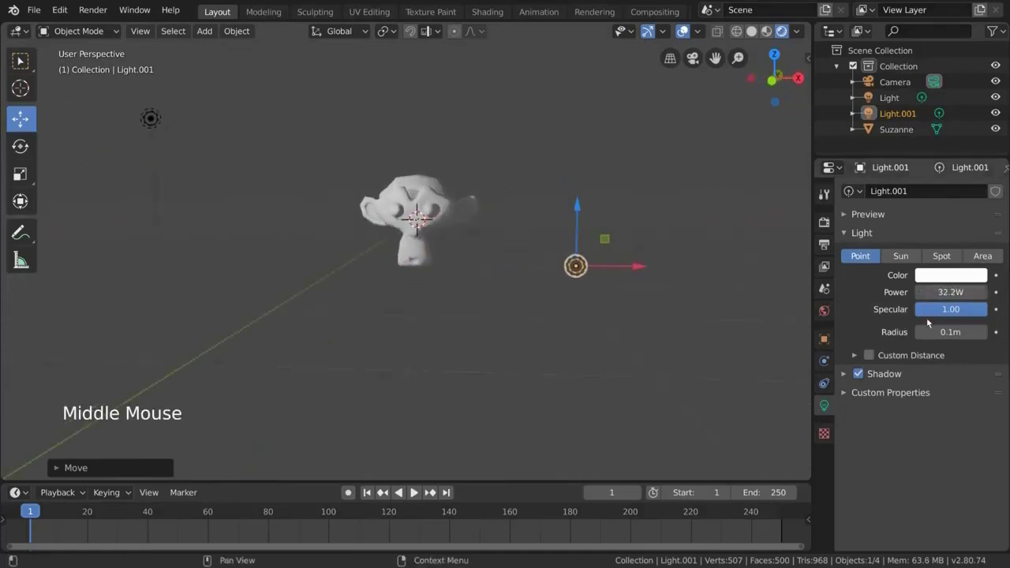
- Fine-tune the fill light's power to about 33.7 W
left_click_drag(932, 292, 951, 292)
middle_click_drag(485, 292, 492, 300)
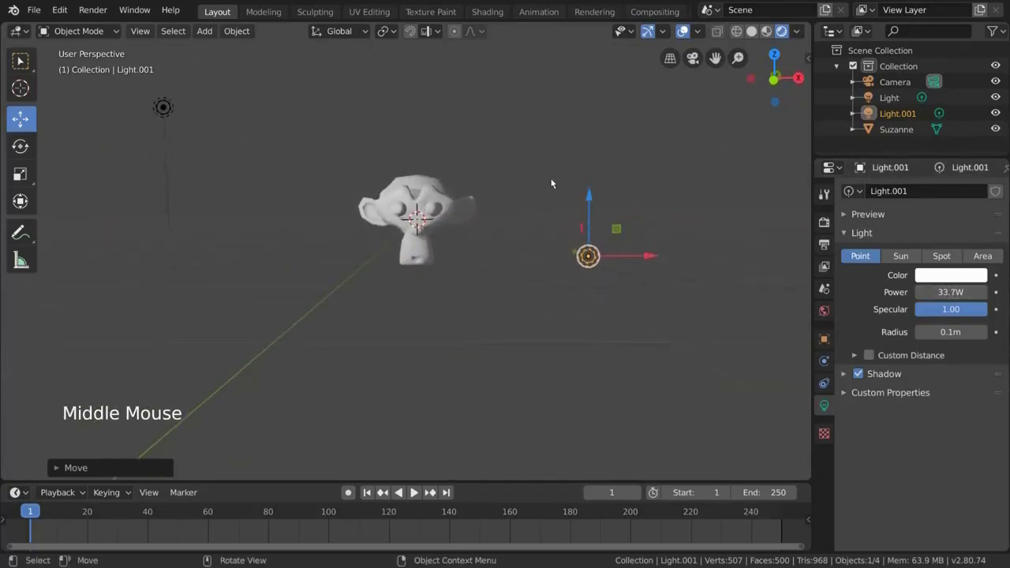
middle_click_drag(552, 184, 532, 202)
- Duplicate the fill light and place the copy behind the monkey head, moving it only in the horizontal plane
middle_click_drag(516, 287, 527, 308)
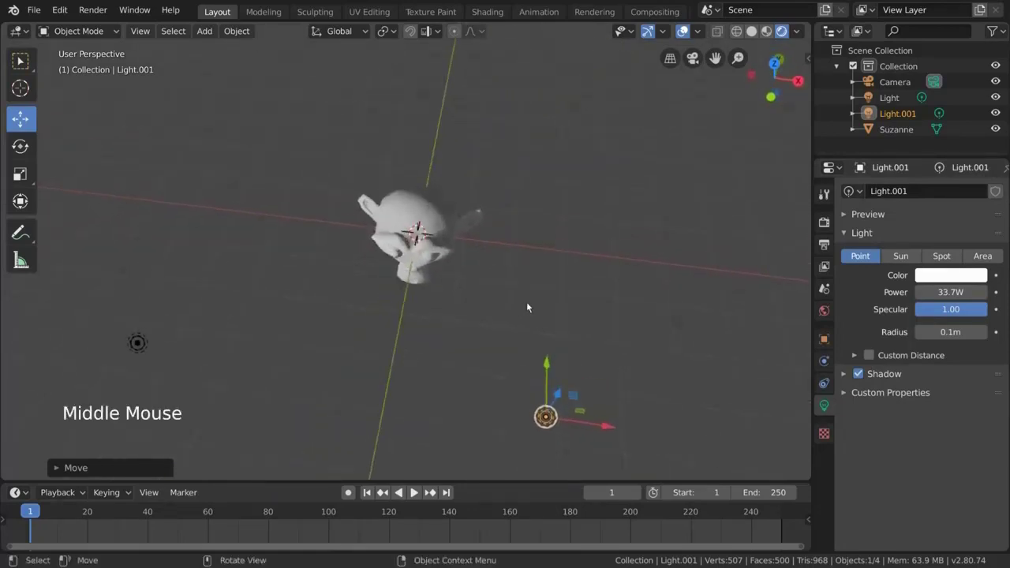
scroll(527, 308, "down", 2)
key("shift+d")
key("shift+z")
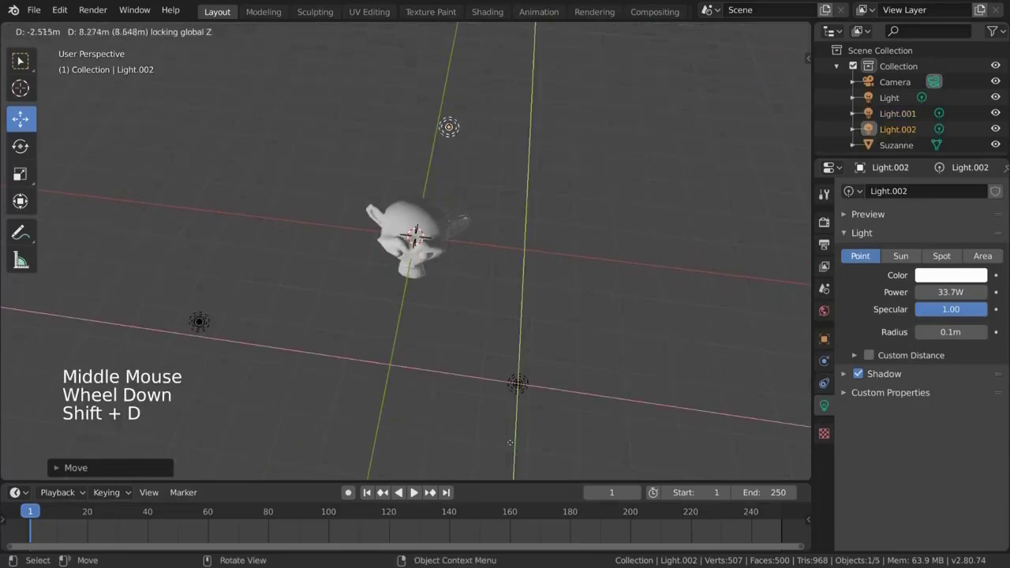
left_click(510, 443)
- Reposition the new back light so it sits behind the monkey head, slightly off to the fill light's side
middle_click_drag(510, 443, 523, 309)
key("g")
left_click(536, 320)
key("g")
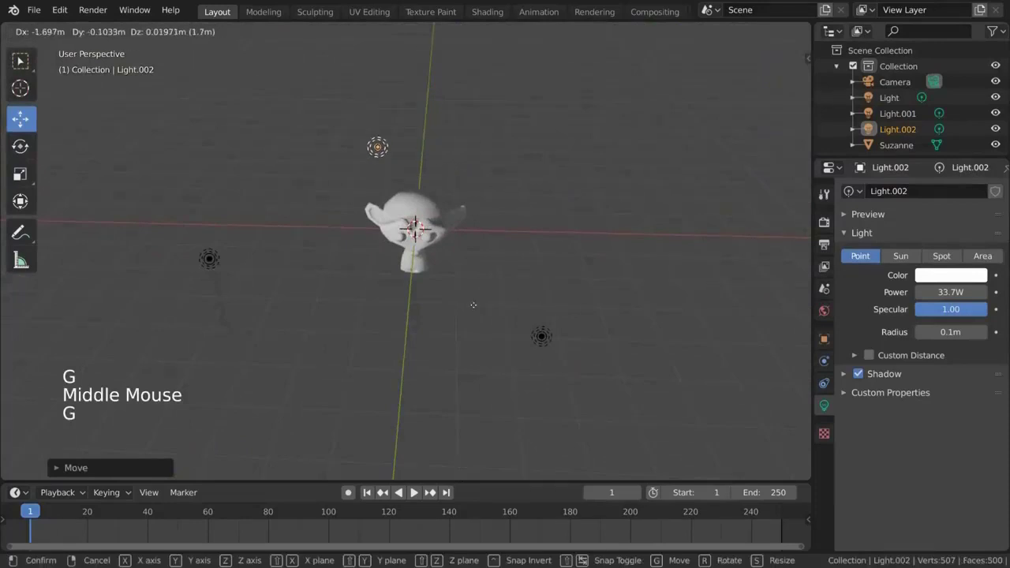
left_click(523, 316)
middle_click_drag(524, 315, 493, 263)
key("g")
left_click(489, 278)
scroll(524, 231, "up", 2)
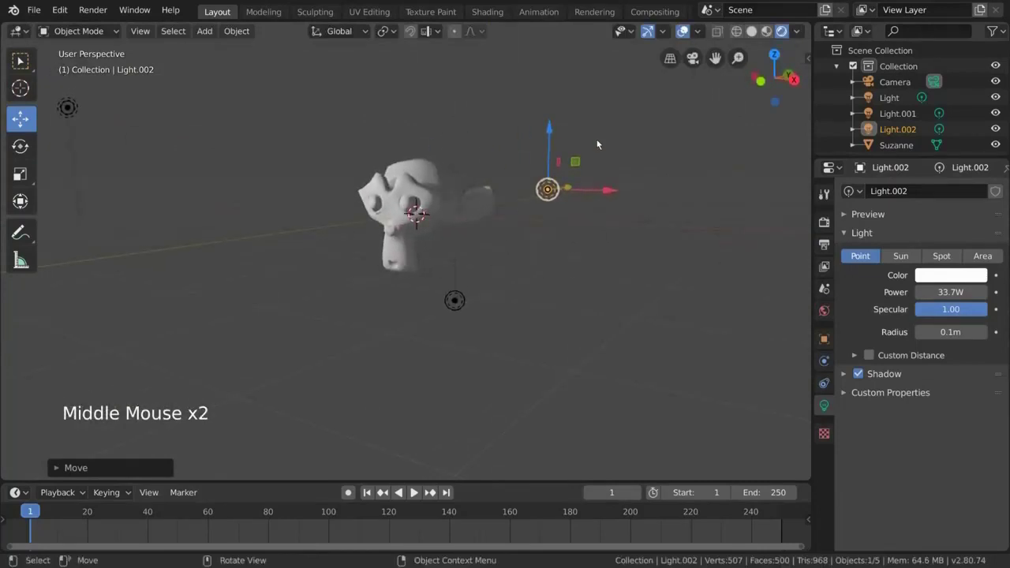
- Raise the back light's power to 50000 W
left_click(957, 292)
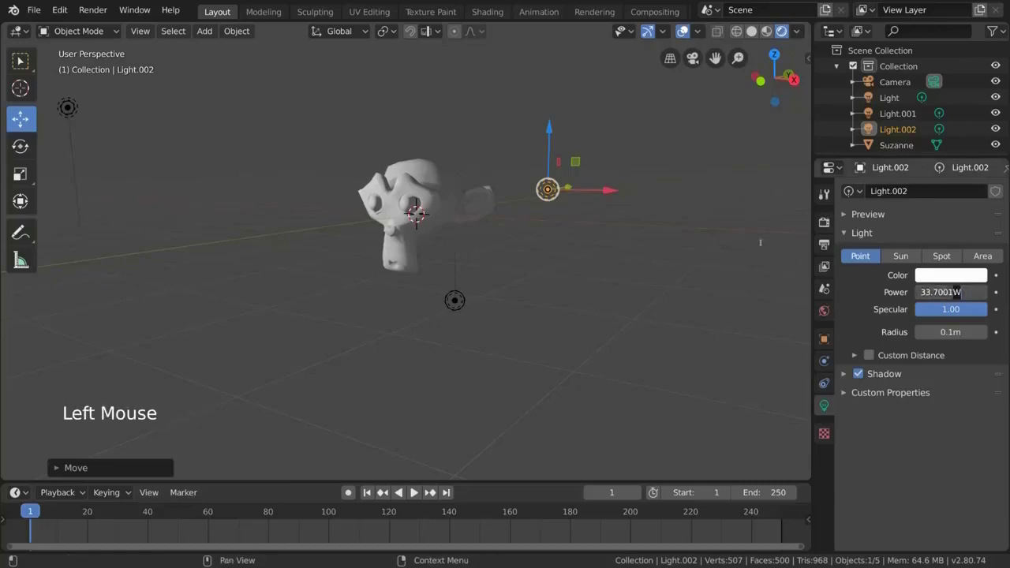
left_click_drag(943, 292, 978, 292)
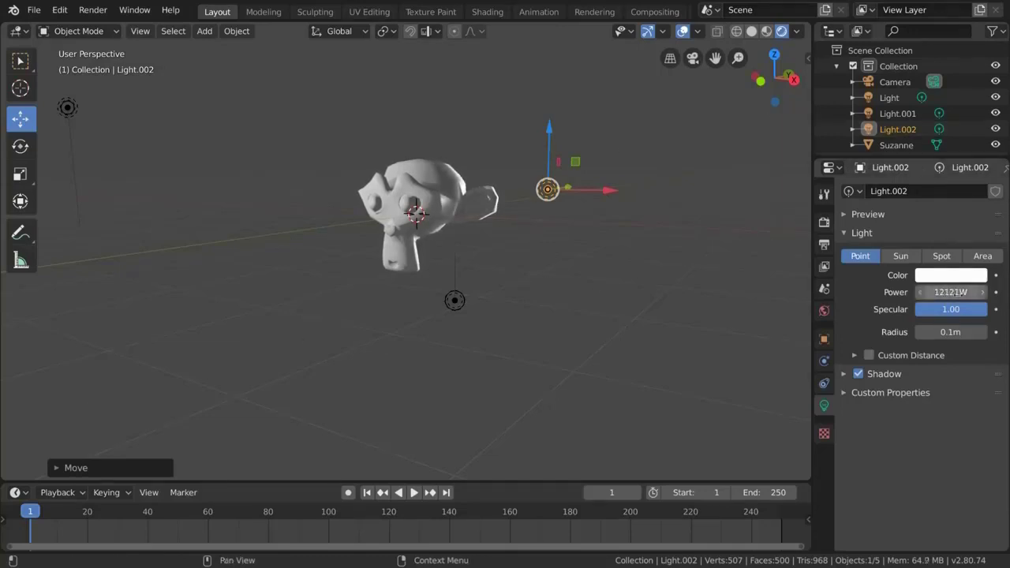
left_click(950, 292)
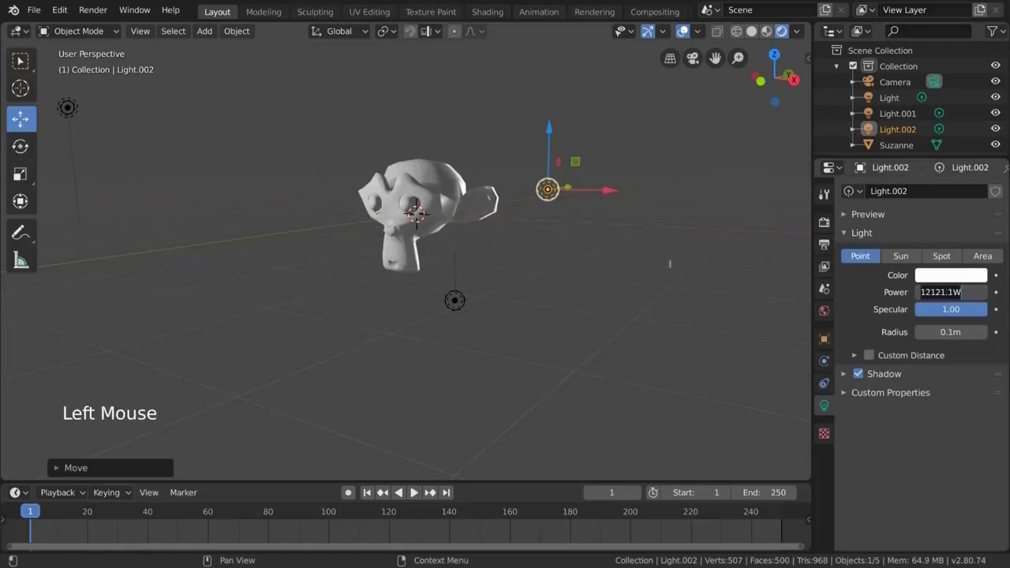
type("50000")
key("Return")
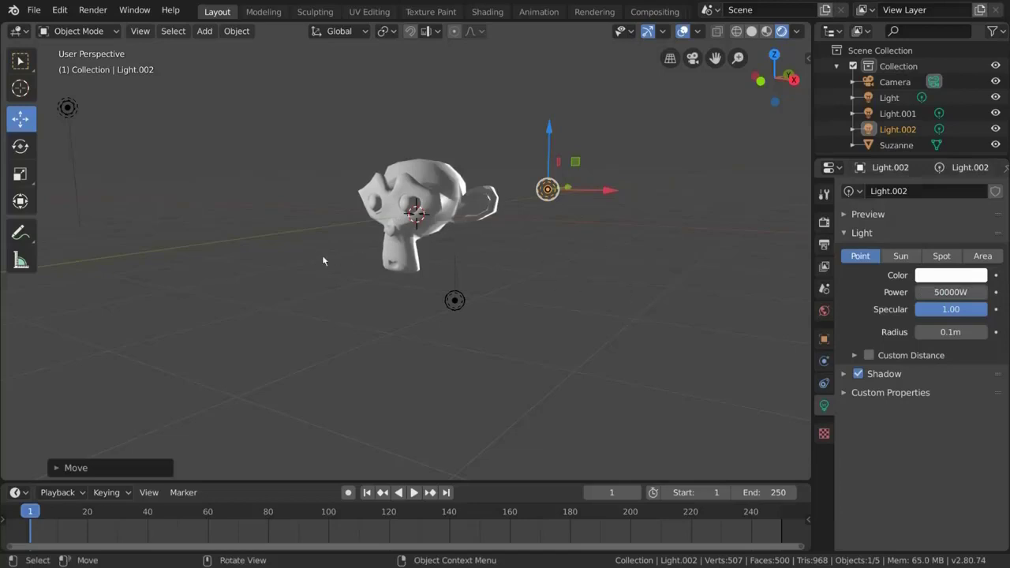
- Deselect the back light and add a cube mesh at the scene's center
middle_click_drag(553, 264, 601, 258)
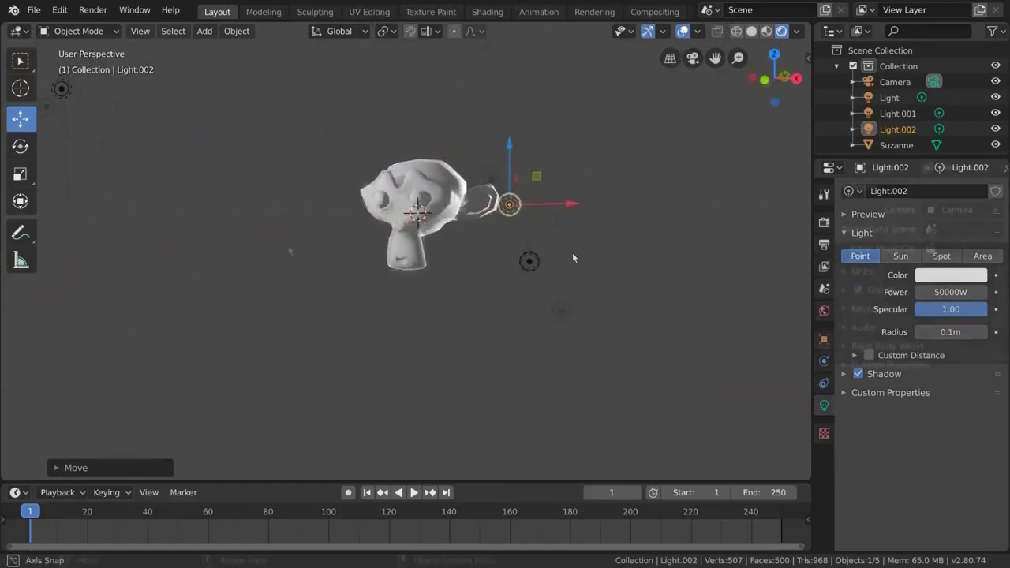
left_click(568, 254)
middle_click_drag(569, 254, 438, 108)
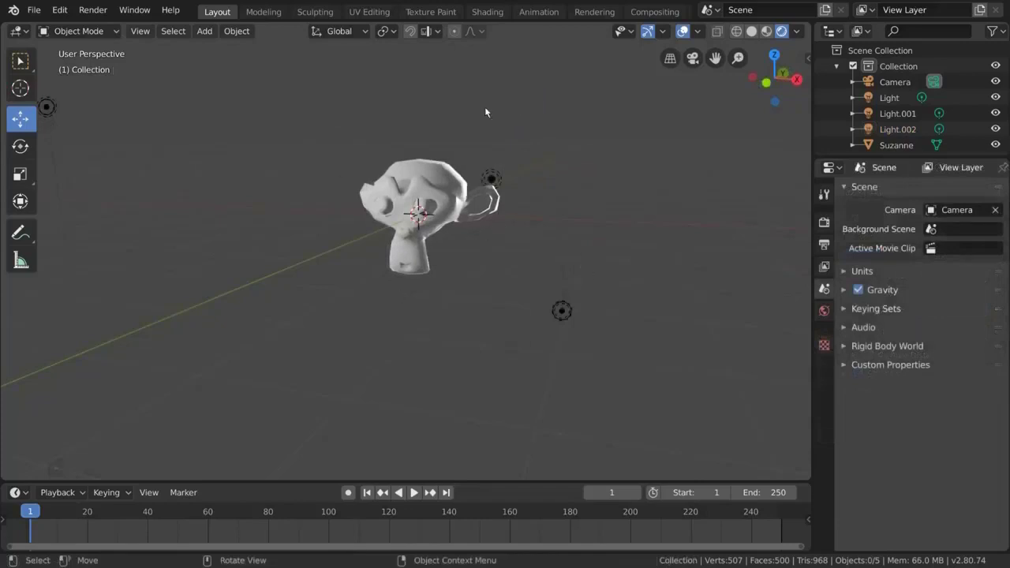
left_click(205, 33)
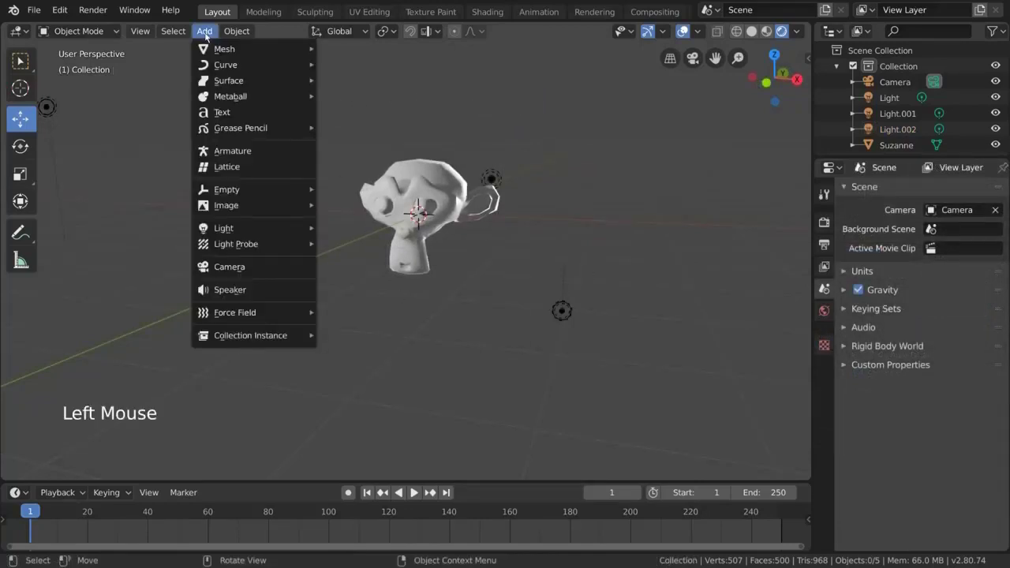
mouse_move(207, 50)
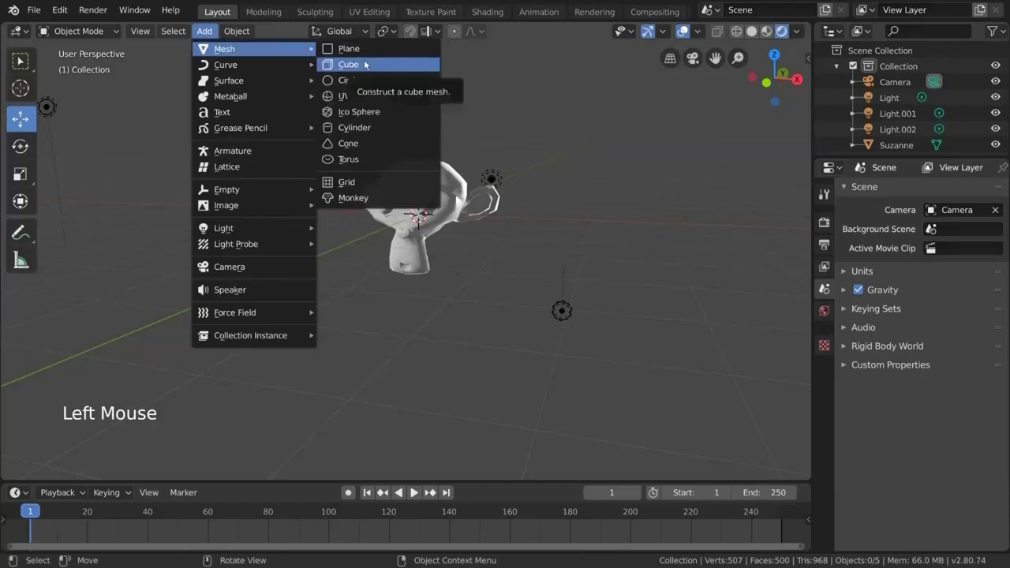
left_click(365, 65)
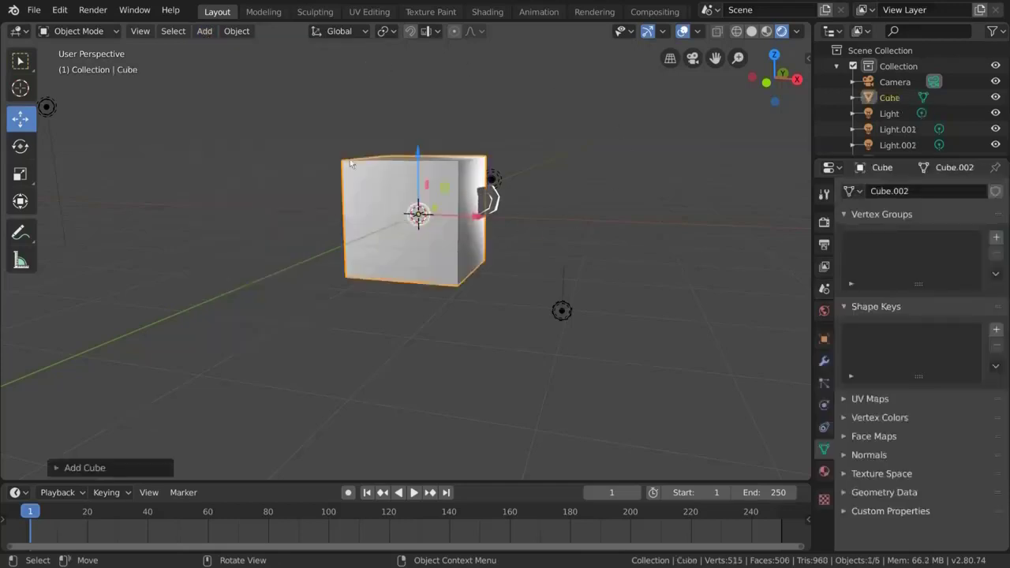
- Scale the cube up uniformly until it encloses the monkey head and all three lights like a room
left_click(21, 173)
left_click_drag(431, 221, 505, 221)
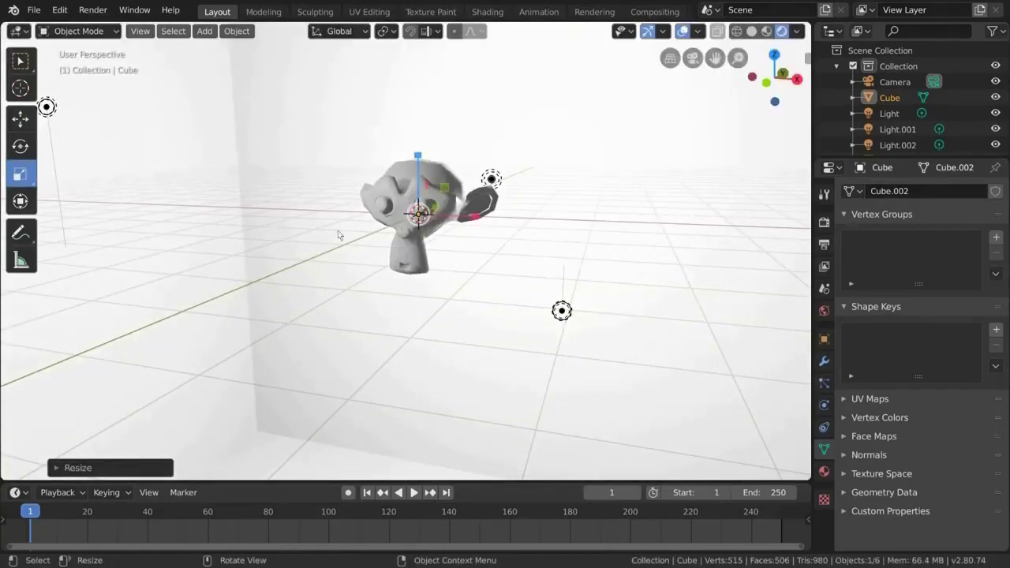
mouse_move(338, 235)
middle_mouse_down()
mouse_move(371, 228)
mouse_move(333, 219)
middle_mouse_up()
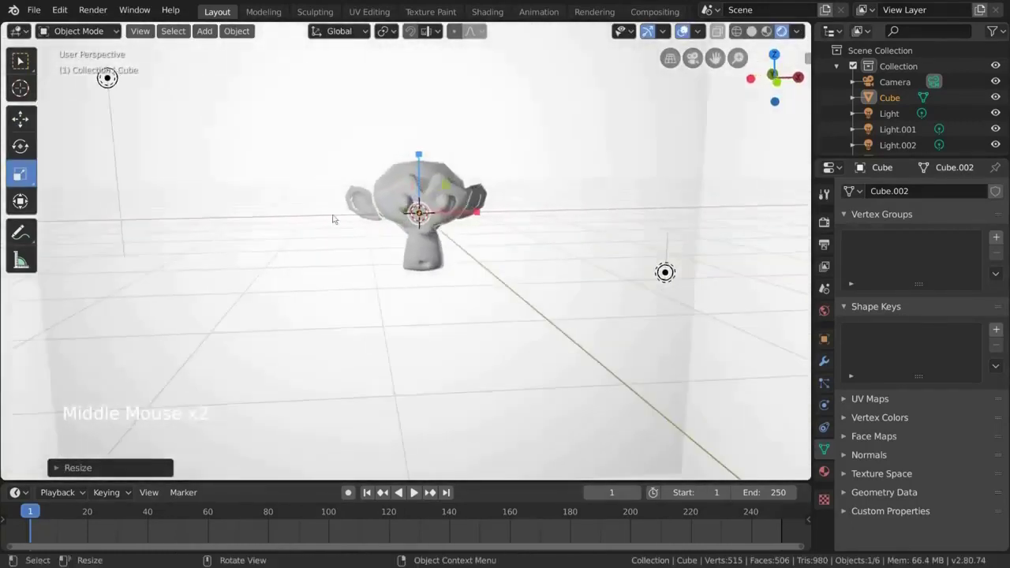
- Select the 50000 W back light inside the cube and change its type to Spot
left_click(20, 60)
middle_click_drag(426, 260, 563, 228)
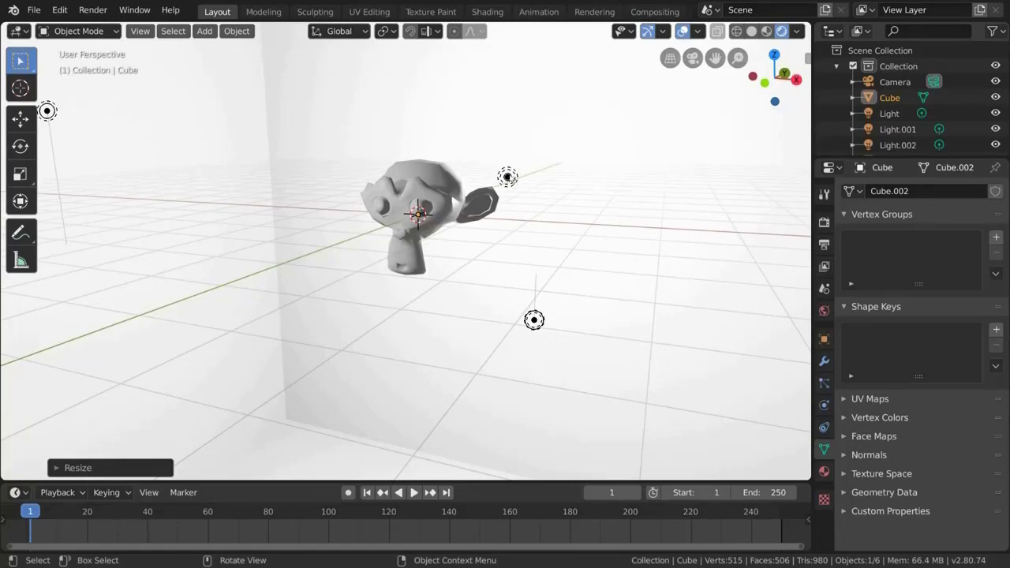
mouse_move(508, 229)
middle_mouse_down()
mouse_move(592, 195)
mouse_move(645, 206)
mouse_move(653, 223)
mouse_move(627, 241)
mouse_move(360, 220)
mouse_move(489, 174)
mouse_move(580, 233)
mouse_move(503, 210)
mouse_move(503, 220)
mouse_move(589, 213)
mouse_move(571, 201)
mouse_move(529, 209)
mouse_move(496, 234)
middle_mouse_up()
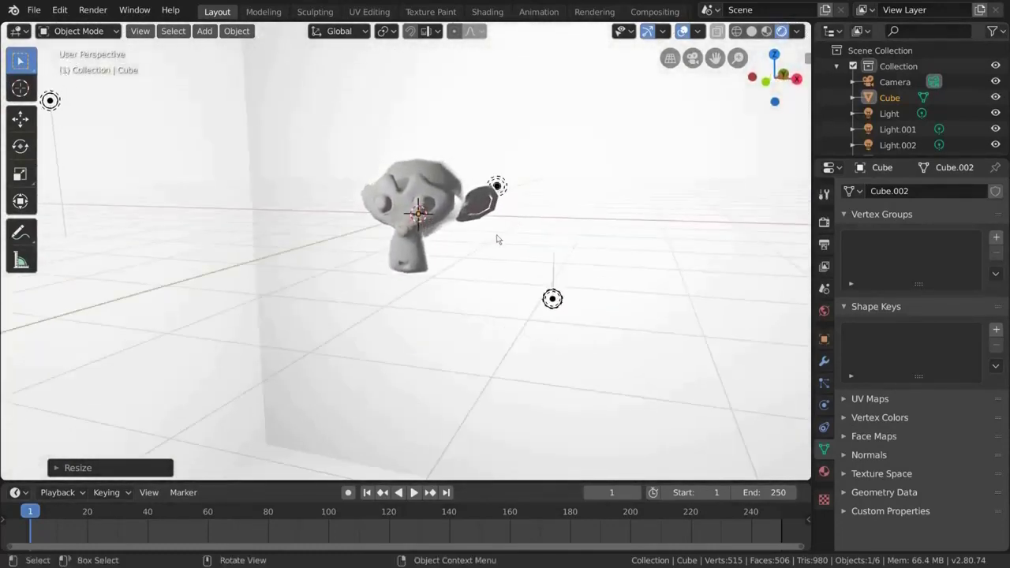
middle_click_drag(626, 173, 618, 179)
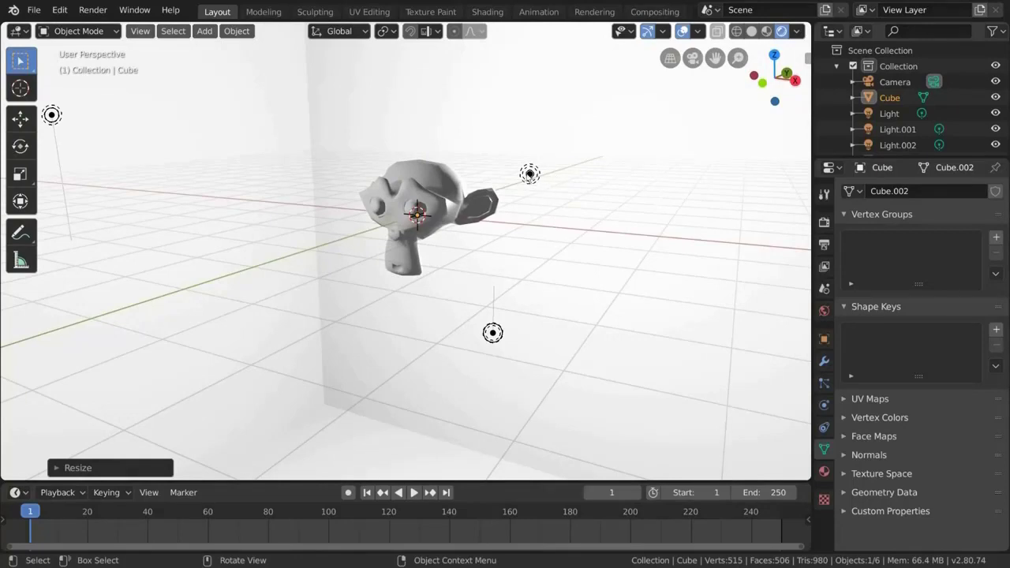
left_click(530, 173)
mouse_move(586, 238)
middle_mouse_down()
mouse_move(534, 228)
mouse_move(587, 229)
middle_mouse_up()
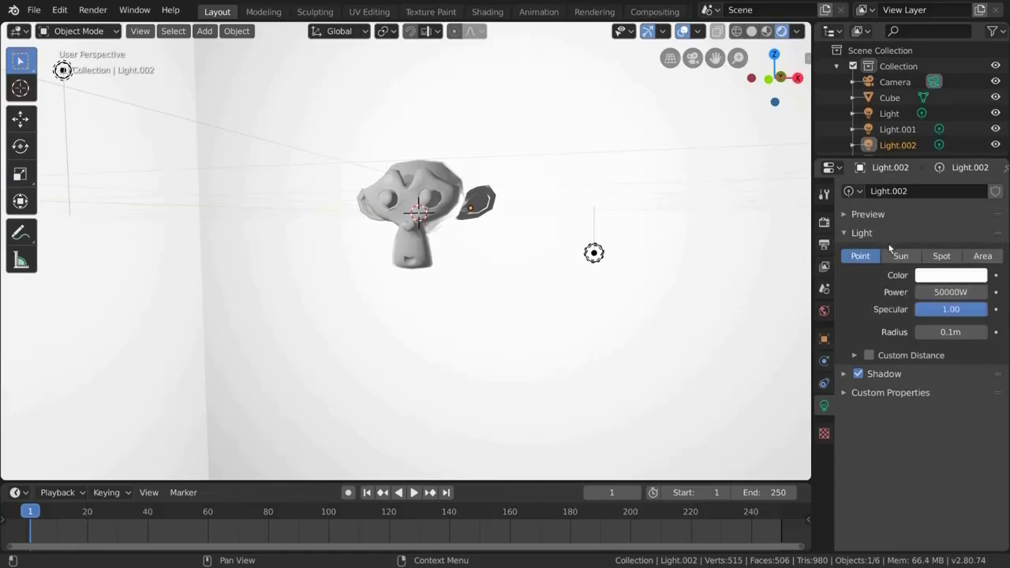
left_click(955, 256)
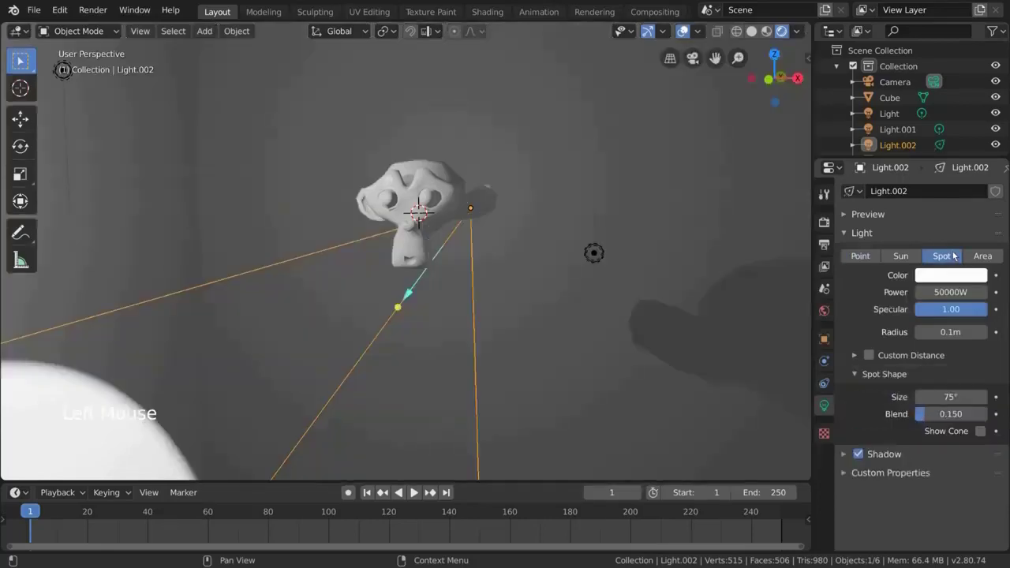
- Rotate the spot light freely so its beam points at the back of the monkey head
middle_click_drag(552, 261, 522, 273)
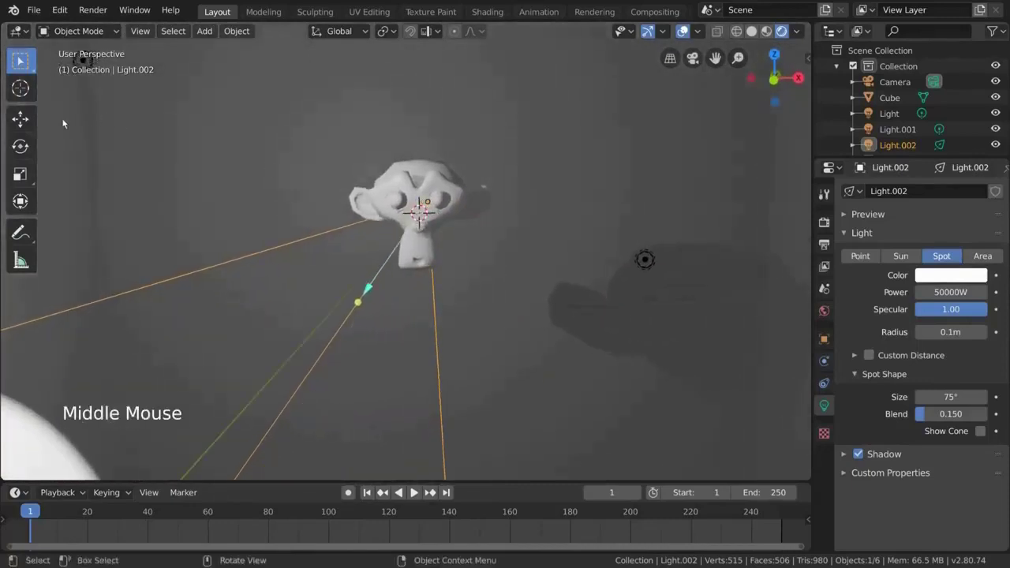
left_click(20, 146)
left_click_drag(457, 226, 478, 184)
middle_click_drag(477, 184, 387, 191)
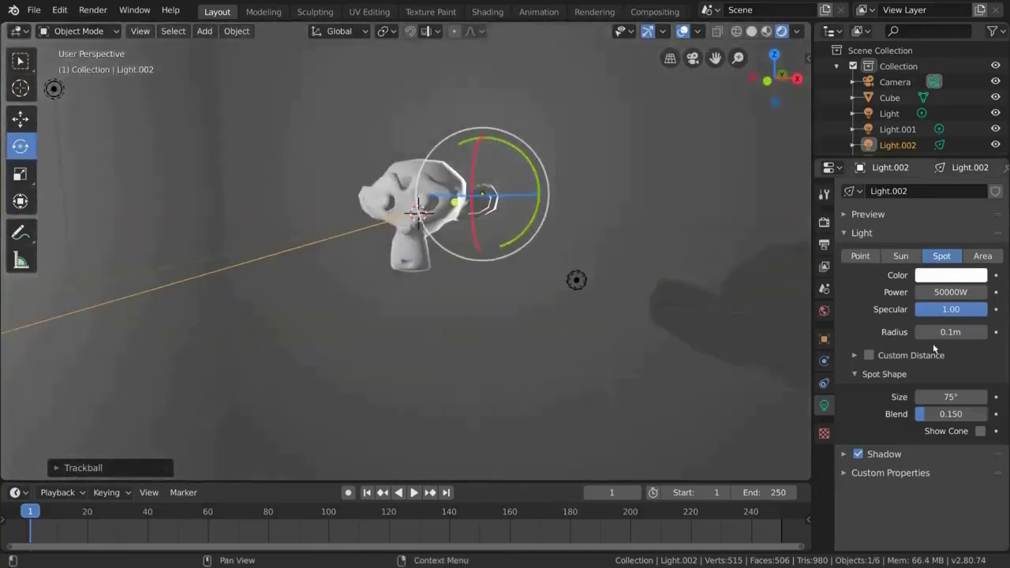
- Narrow the spot light's cone size to about 30.6° so the beam focuses on the monkey head
left_click_drag(938, 400, 908, 400)
middle_click_drag(552, 276, 509, 280)
left_click_drag(950, 397, 971, 397)
scroll(371, 236, "down", 3)
scroll(371, 237, "up", 1)
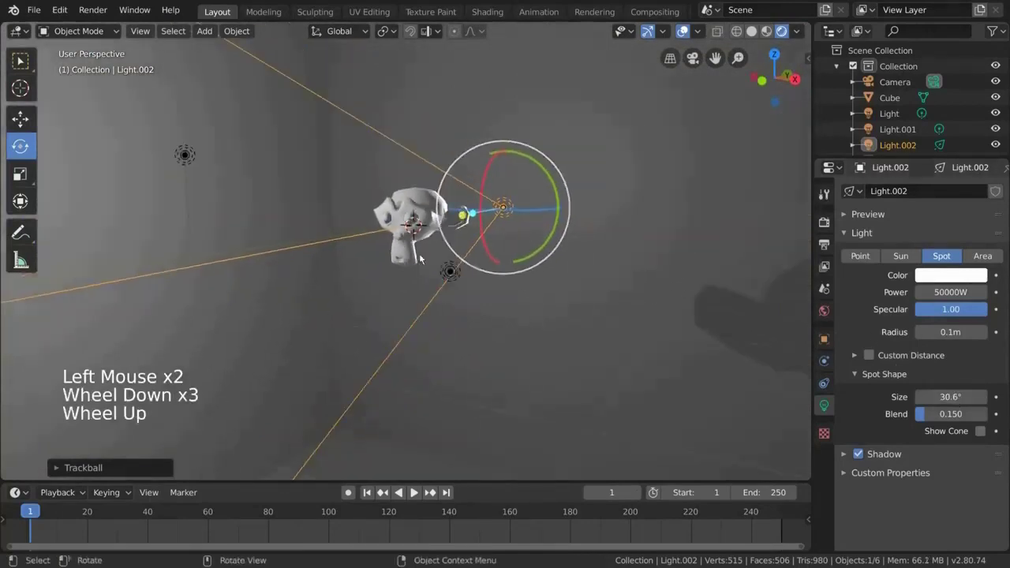
middle_click_drag(371, 237, 550, 252)
left_click(199, 158)
scroll(522, 232, "up", 2)
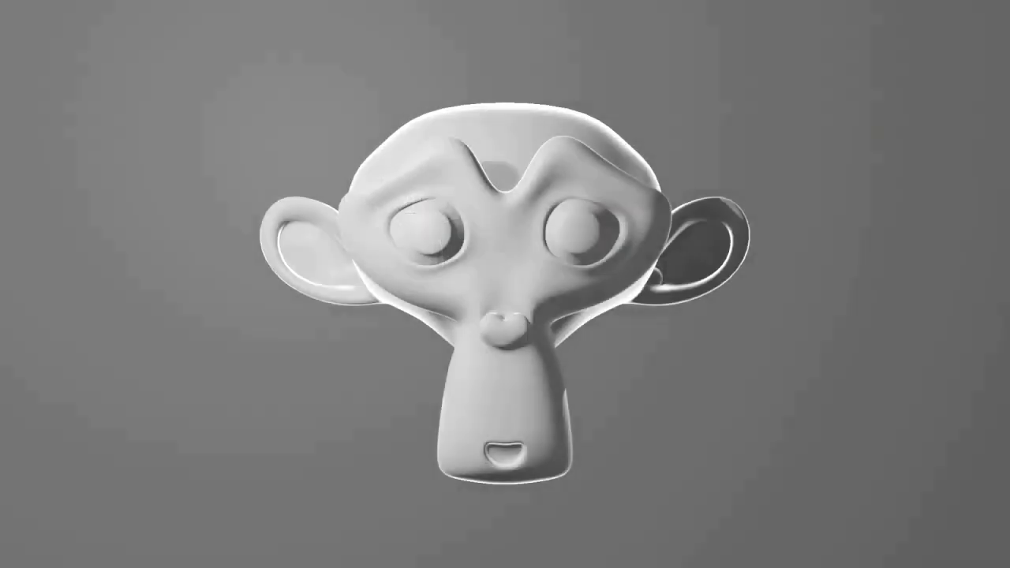